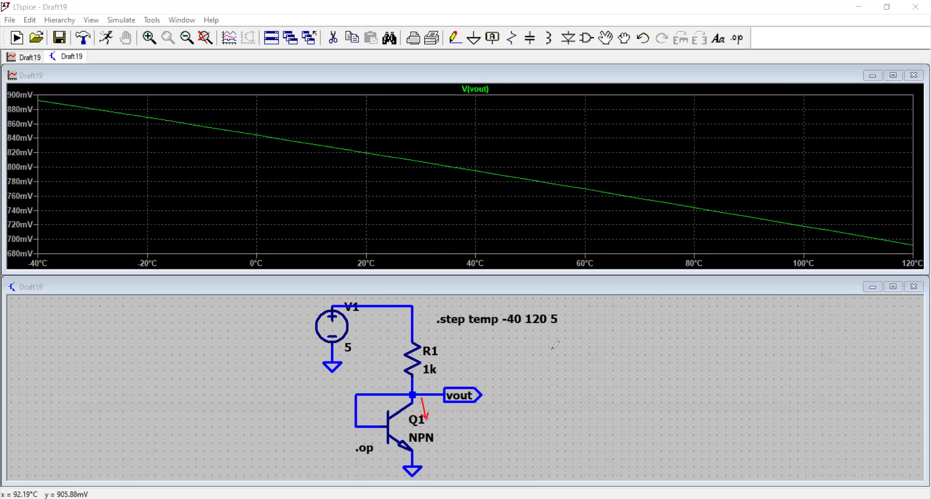
# Step: Sketch a current-voltage graph with axes labelled VBE and ID
pyautogui.moveTo(557, 383); pyautogui.dragTo(558, 388)
pyautogui.moveTo(544, 383); pyautogui.dragTo(611, 376)
pyautogui.moveTo(572, 388); pyautogui.dragTo(599, 396)
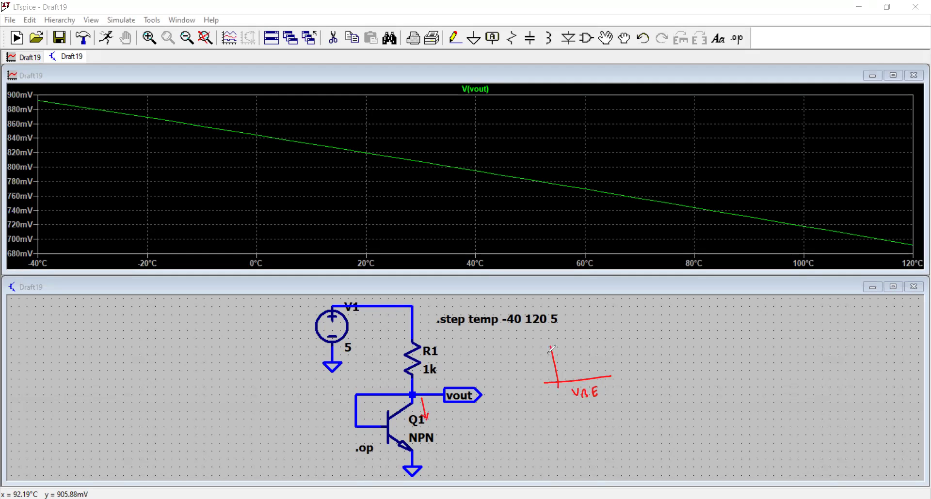
pyautogui.moveTo(530, 351)
pyautogui.mouseDown()
pyautogui.moveTo(558, 380)
pyautogui.moveTo(580, 370)
pyautogui.moveTo(590, 334)
pyautogui.mouseUp()
# Step: Mark plus and minus across Q1 and write VCE = VBE = Vout by the vout label
pyautogui.moveTo(428, 400); pyautogui.dragTo(433, 400)
pyautogui.moveTo(375, 436); pyautogui.dragTo(381, 434)
pyautogui.moveTo(432, 398)
pyautogui.mouseDown()
pyautogui.moveTo(451, 430)
pyautogui.moveTo(489, 424)
pyautogui.mouseUp()
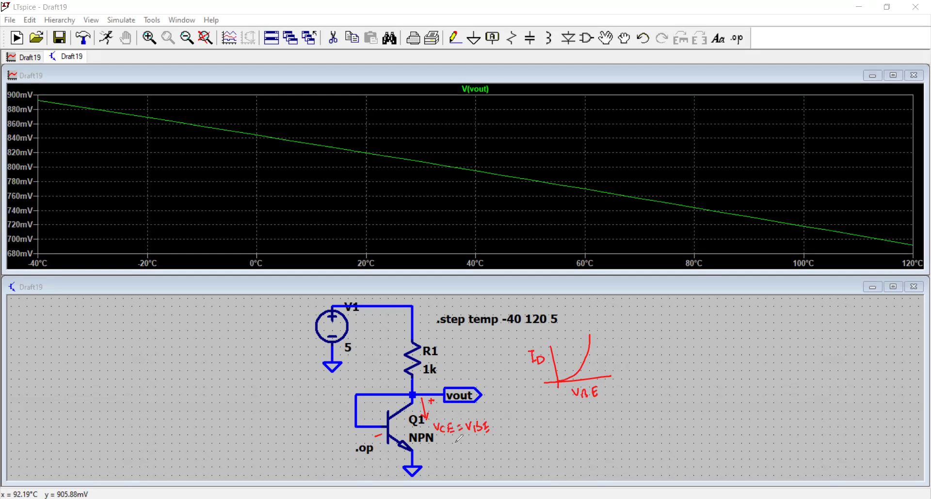
pyautogui.moveTo(463, 378); pyautogui.dragTo(477, 373)
pyautogui.moveTo(499, 423); pyautogui.dragTo(520, 421)
pyautogui.moveTo(522, 418); pyautogui.dragTo(532, 425)
pyautogui.moveTo(527, 419); pyautogui.dragTo(535, 418)
# Step: Underline the .step temp -40 120 5 directive and note the V(vout) trace's -2mV/°C slope
pyautogui.moveTo(444, 330); pyautogui.dragTo(548, 329)
pyautogui.moveTo(426, 149); pyautogui.dragTo(436, 140)
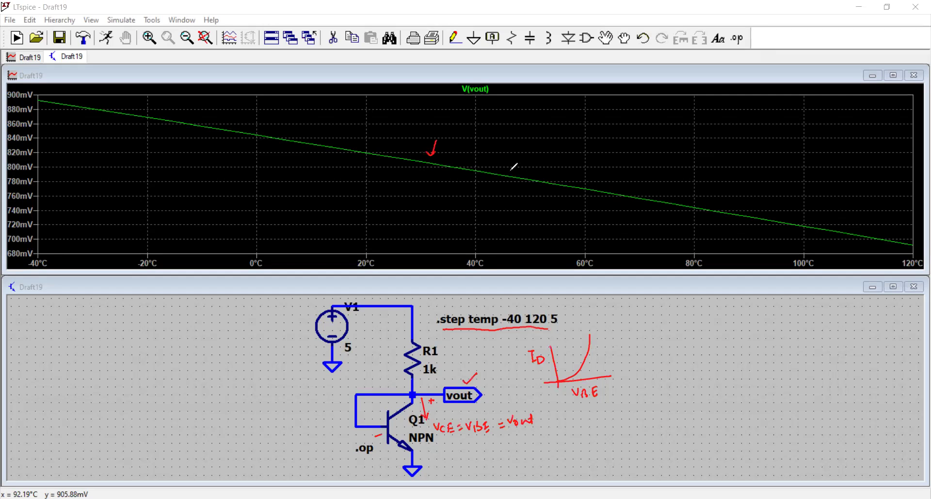
pyautogui.moveTo(514, 166)
pyautogui.mouseDown()
pyautogui.moveTo(509, 173)
pyautogui.moveTo(562, 154)
pyautogui.moveTo(578, 138)
pyautogui.moveTo(560, 169)
pyautogui.moveTo(575, 154)
pyautogui.moveTo(588, 160)
pyautogui.mouseUp()
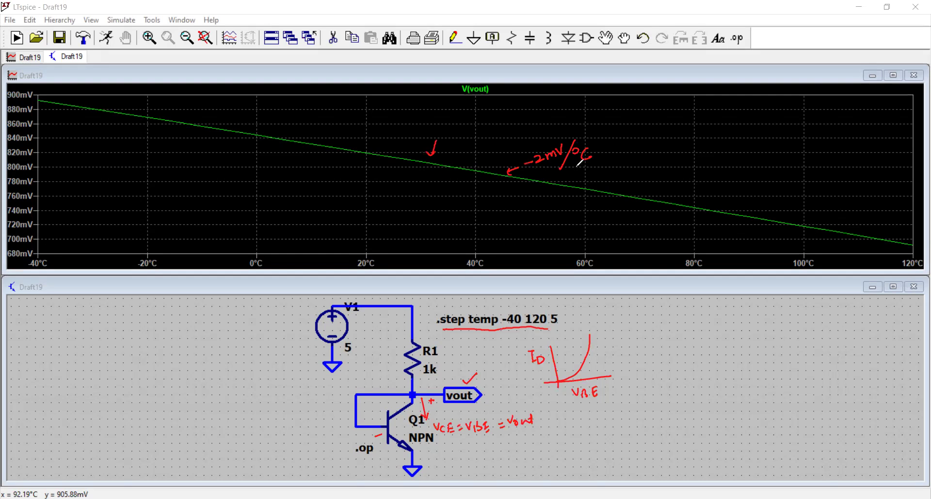
pyautogui.click(590, 156)
pyautogui.moveTo(578, 166); pyautogui.dragTo(592, 163)
# Step: Write the 0.7V estimate under VCE = VBE and add an arrow near the transistor base
pyautogui.moveTo(479, 447)
pyautogui.mouseDown()
pyautogui.moveTo(476, 456)
pyautogui.moveTo(480, 448)
pyautogui.moveTo(494, 457)
pyautogui.moveTo(511, 444)
pyautogui.moveTo(518, 456)
pyautogui.mouseUp()
pyautogui.click(484, 455)
pyautogui.moveTo(359, 438); pyautogui.dragTo(371, 434)
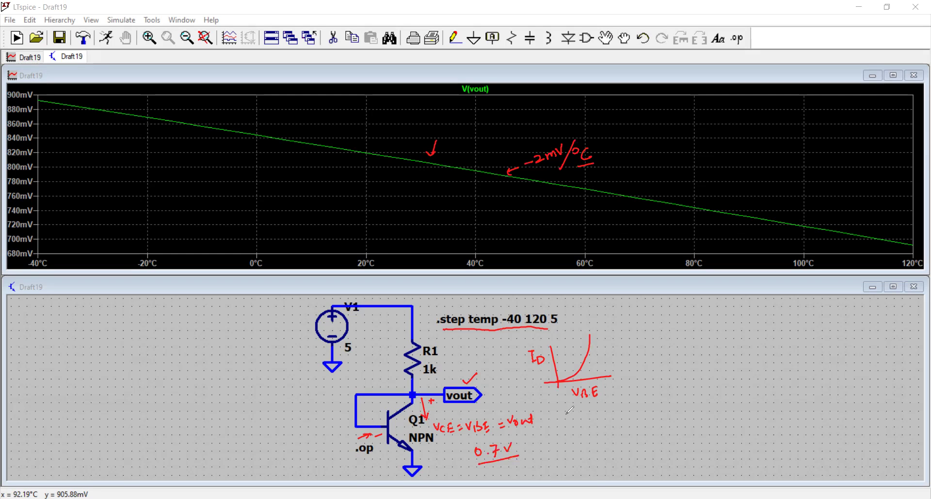
# Step: Begin the diode equation ID = Is( below the ID–VBE sketch
pyautogui.moveTo(567, 414); pyautogui.dragTo(577, 412)
pyautogui.moveTo(572, 414); pyautogui.dragTo(579, 427)
pyautogui.moveTo(581, 413)
pyautogui.mouseDown()
pyautogui.moveTo(582, 428)
pyautogui.moveTo(612, 412)
pyautogui.moveTo(606, 426)
pyautogui.mouseUp()
pyautogui.moveTo(601, 427)
pyautogui.mouseDown()
pyautogui.moveTo(631, 435)
pyautogui.moveTo(641, 423)
pyautogui.mouseUp()
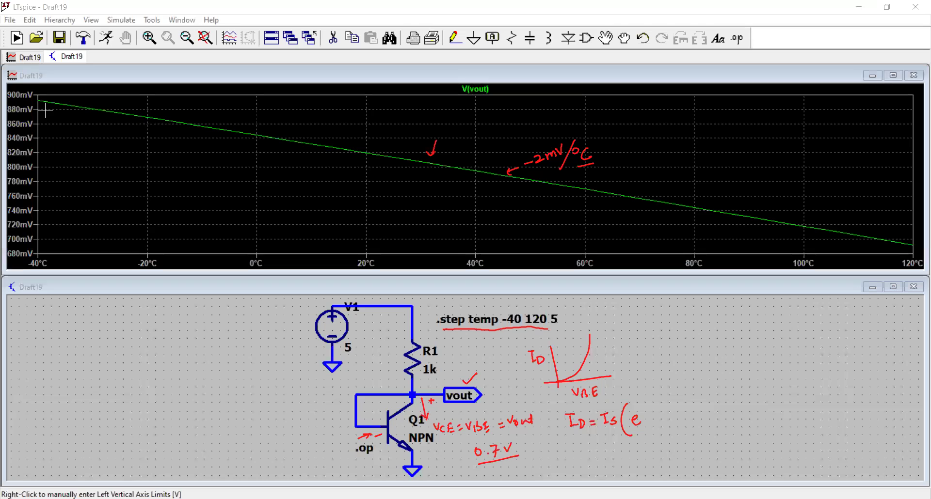
# Step: Complete the diode equation as ID = Is(e^(VD/nVT) − 1)
pyautogui.moveTo(643, 400); pyautogui.dragTo(663, 408)
pyautogui.moveTo(648, 418)
pyautogui.mouseDown()
pyautogui.moveTo(656, 430)
pyautogui.moveTo(684, 419)
pyautogui.mouseUp()
pyautogui.moveTo(691, 412); pyautogui.dragTo(690, 423)
pyautogui.moveTo(698, 393); pyautogui.dragTo(702, 434)
pyautogui.moveTo(649, 387); pyautogui.dragTo(660, 383)
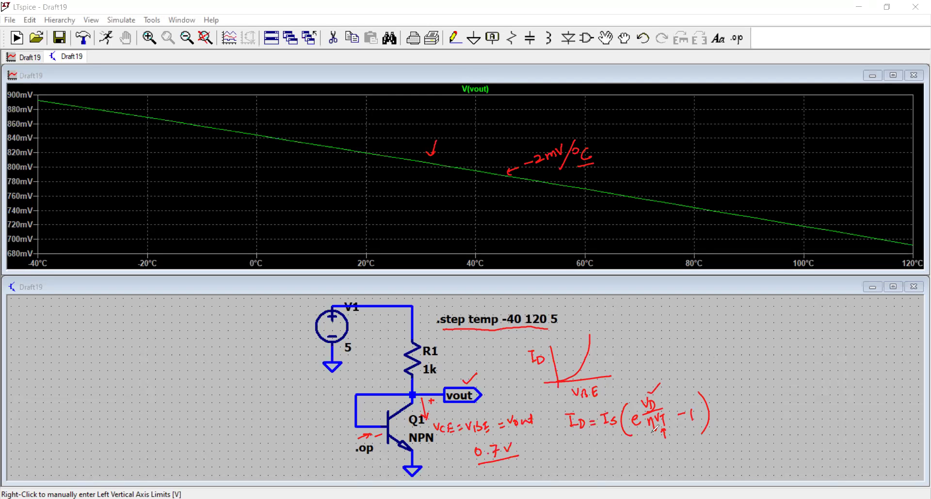
pyautogui.moveTo(647, 434)
pyautogui.mouseDown()
pyautogui.moveTo(665, 426)
pyautogui.moveTo(649, 431)
pyautogui.mouseUp()
# Step: Note that n=1 and that e^(VD/nVT) >> 1
pyautogui.moveTo(700, 354); pyautogui.dragTo(717, 349)
pyautogui.moveTo(712, 352); pyautogui.dragTo(718, 352)
pyautogui.moveTo(722, 345); pyautogui.dragTo(723, 353)
pyautogui.moveTo(749, 388)
pyautogui.mouseDown()
pyautogui.moveTo(757, 391)
pyautogui.moveTo(761, 362)
pyautogui.moveTo(778, 368)
pyautogui.moveTo(775, 376)
pyautogui.mouseUp()
pyautogui.moveTo(774, 372); pyautogui.dragTo(785, 370)
pyautogui.moveTo(791, 358); pyautogui.dragTo(792, 369)
pyautogui.moveTo(805, 356); pyautogui.dragTo(806, 371)
# Step: Write the simplified equation ID ≈ Is·e^(VD/nVT) beneath
pyautogui.moveTo(578, 444); pyautogui.dragTo(591, 459)
pyautogui.moveTo(601, 455); pyautogui.dragTo(656, 462)
pyautogui.moveTo(657, 439)
pyautogui.mouseDown()
pyautogui.moveTo(675, 446)
pyautogui.moveTo(667, 452)
pyautogui.mouseUp()
pyautogui.moveTo(669, 450); pyautogui.dragTo(679, 447)
pyautogui.moveTo(676, 448); pyautogui.dragTo(676, 459)
pyautogui.moveTo(685, 429); pyautogui.dragTo(687, 473)
pyautogui.moveTo(602, 458); pyautogui.dragTo(613, 457)
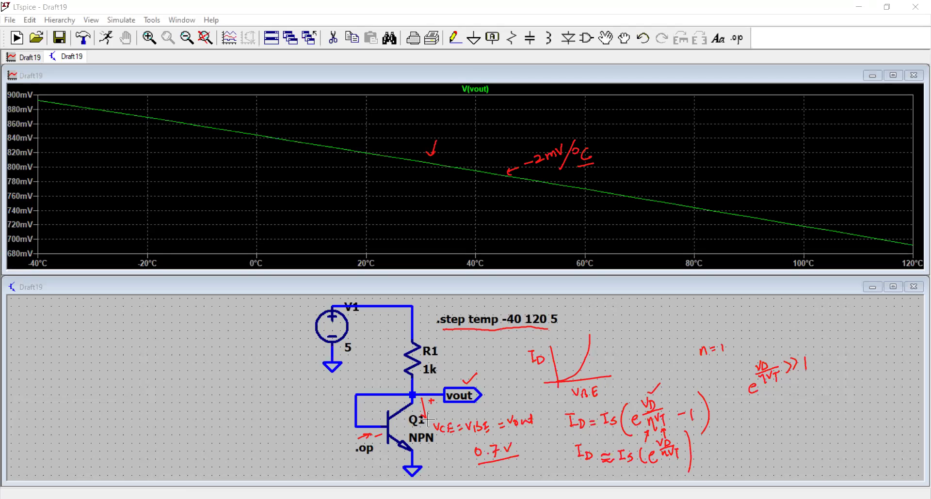
# Step: Delete the NPN transistor Q1 from the schematic
pyautogui.rightClick(399, 413)
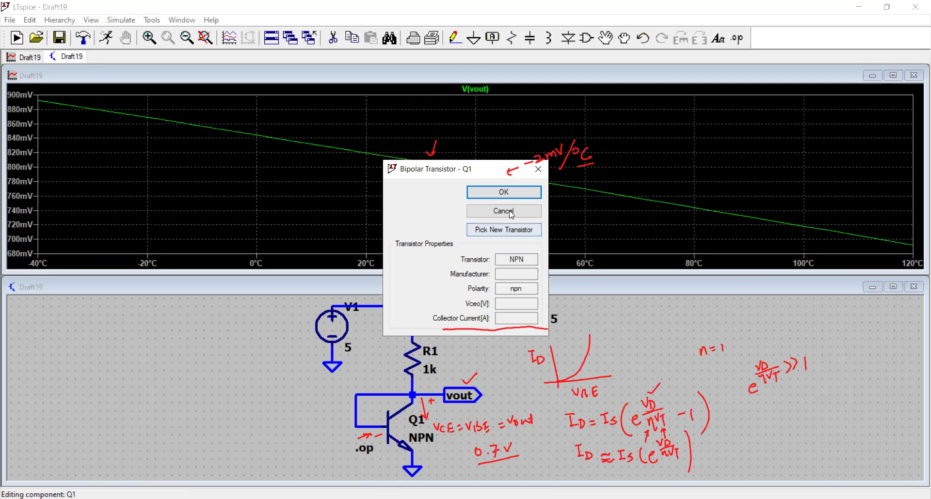
pyautogui.click(507, 192)
pyautogui.click(332, 37)
pyautogui.click(391, 429)
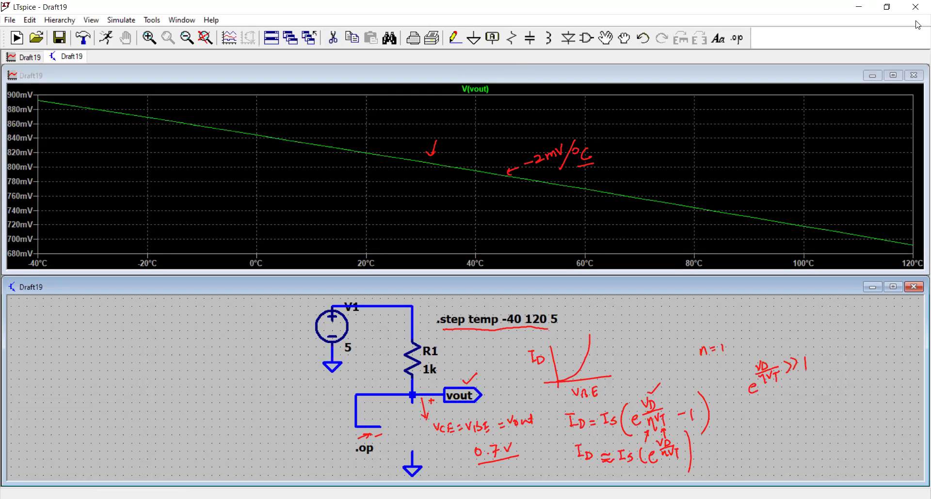
# Step: Open the component picker, search 'mos', and browse to the top-level symbol folder
pyautogui.click(624, 38)
pyautogui.click(593, 42)
pyautogui.write('mo')
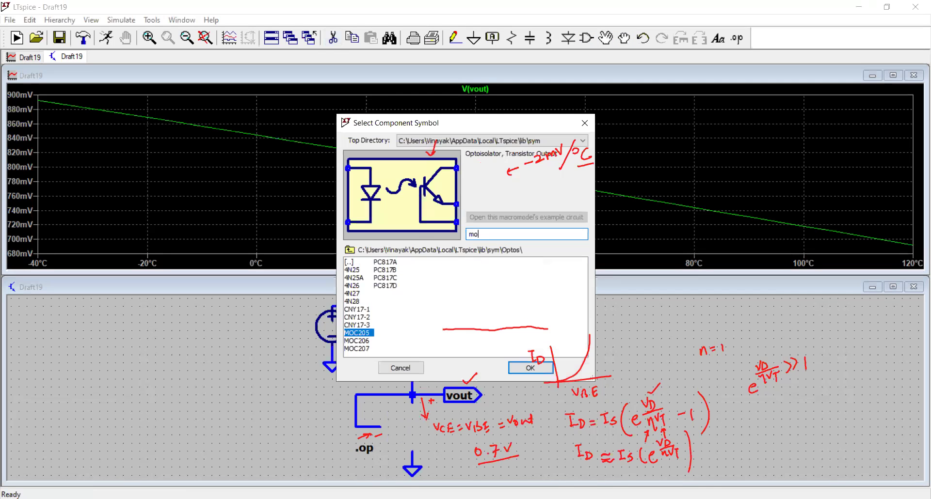
pyautogui.write('s')
pyautogui.doubleClick(350, 264)
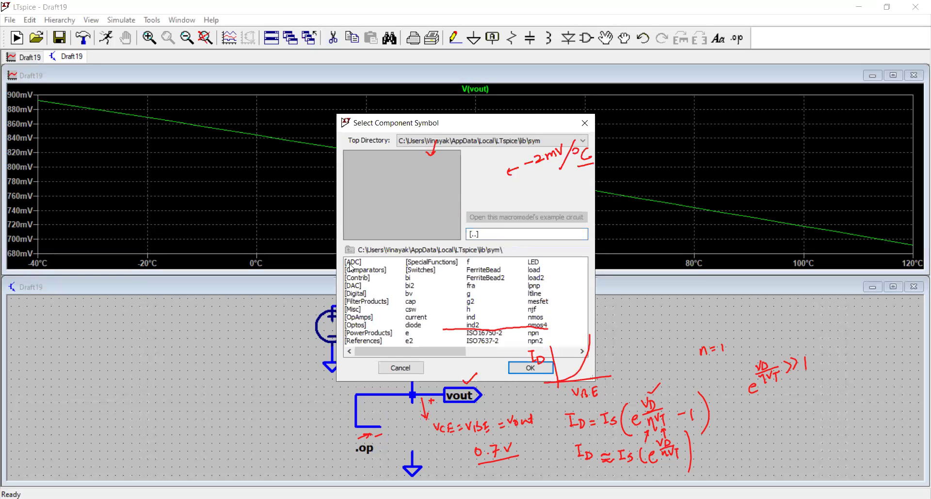
pyautogui.click(500, 230)
pyautogui.click(481, 352)
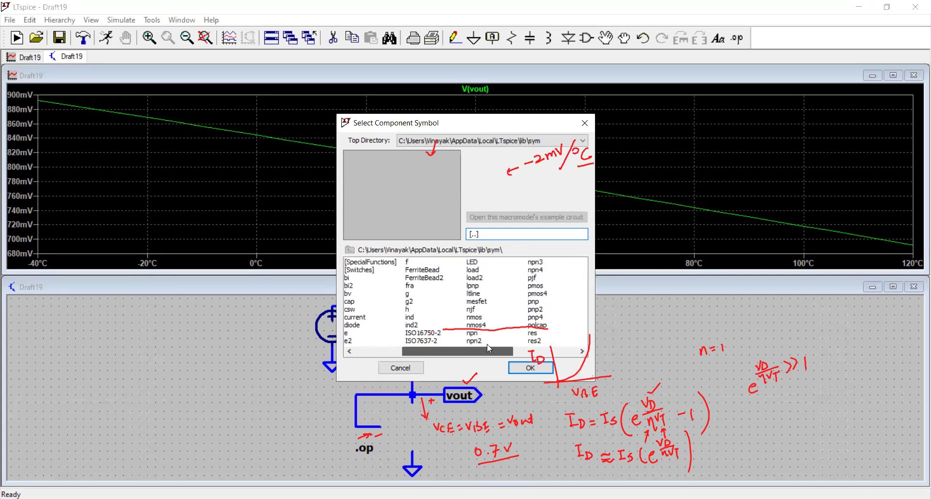
pyautogui.moveTo(489, 349); pyautogui.dragTo(516, 350)
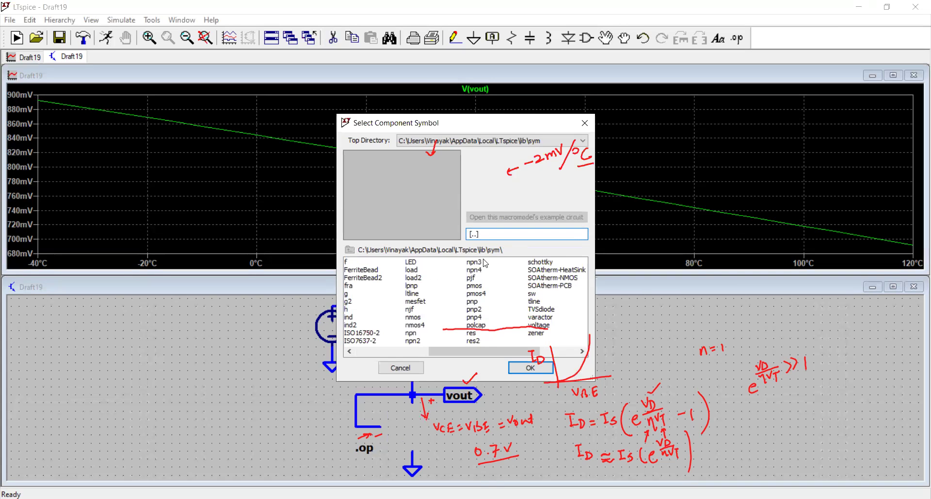
# Step: Select the four-terminal nmos4 symbol and place it where Q1 was
pyautogui.click(475, 288)
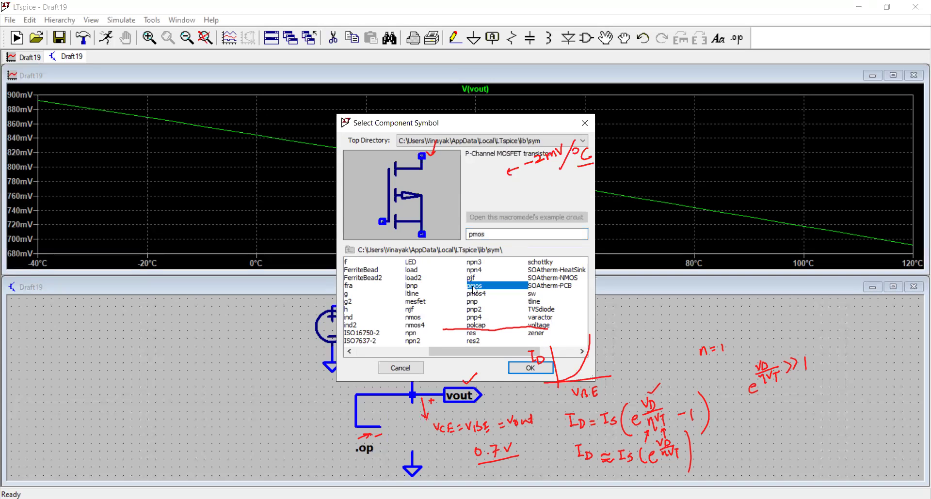
pyautogui.press('Down')
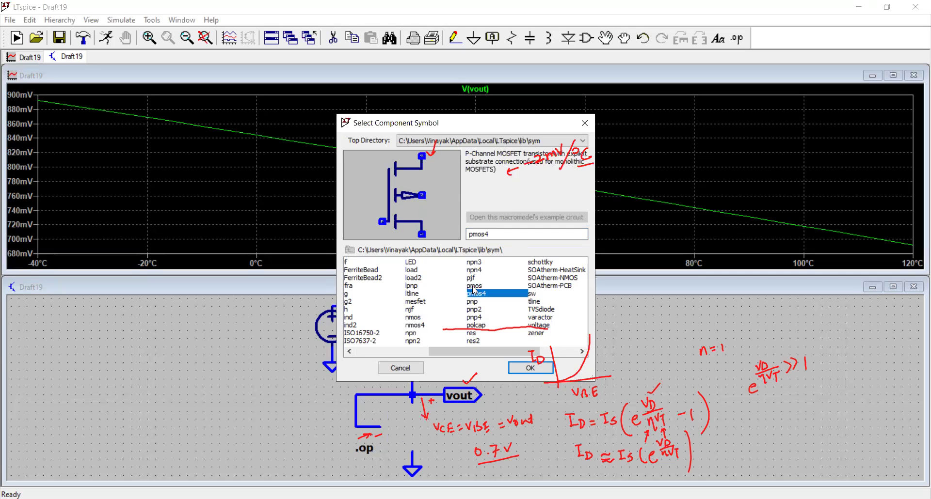
pyautogui.press('Down')
pyautogui.press('Up')
pyautogui.press('Up')
pyautogui.press('Up')
pyautogui.press('Left')
pyautogui.press('Down')
pyautogui.press('Down')
pyautogui.press('Down')
pyautogui.press('Down')
pyautogui.press('Down')
pyautogui.press('Down')
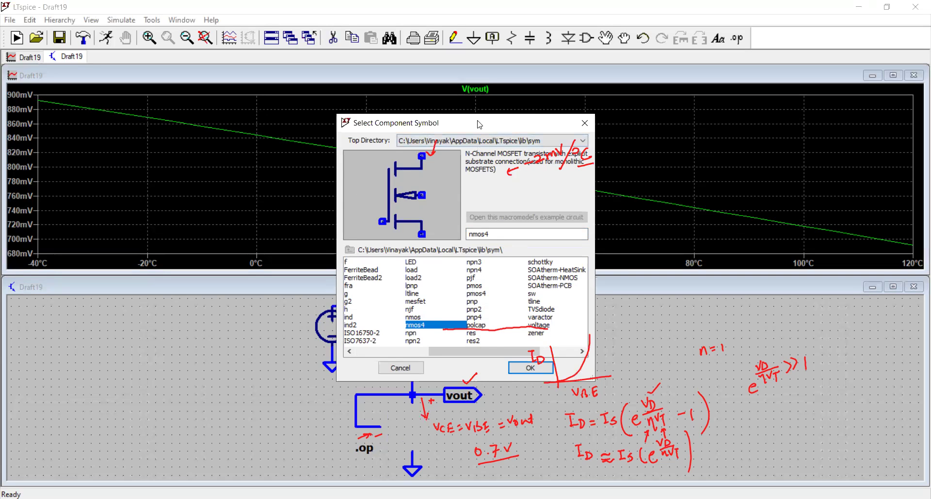
pyautogui.moveTo(480, 125); pyautogui.dragTo(411, 134)
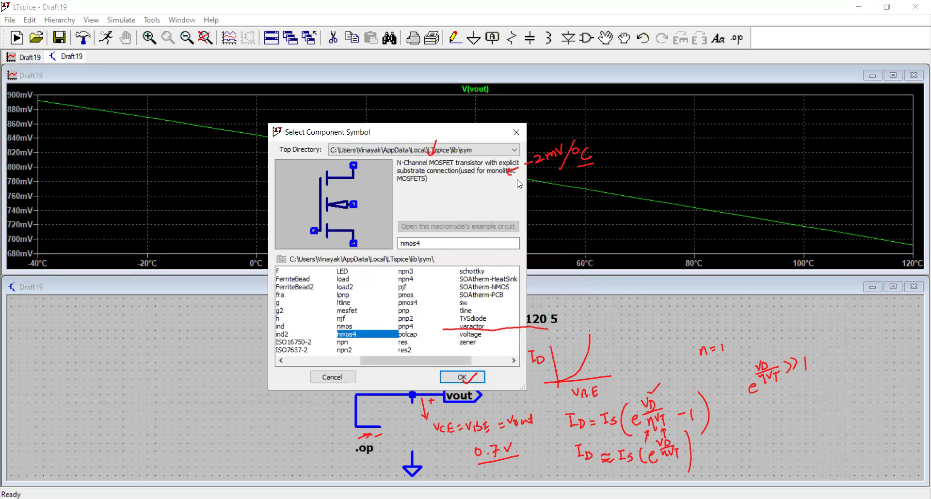
pyautogui.click(462, 377)
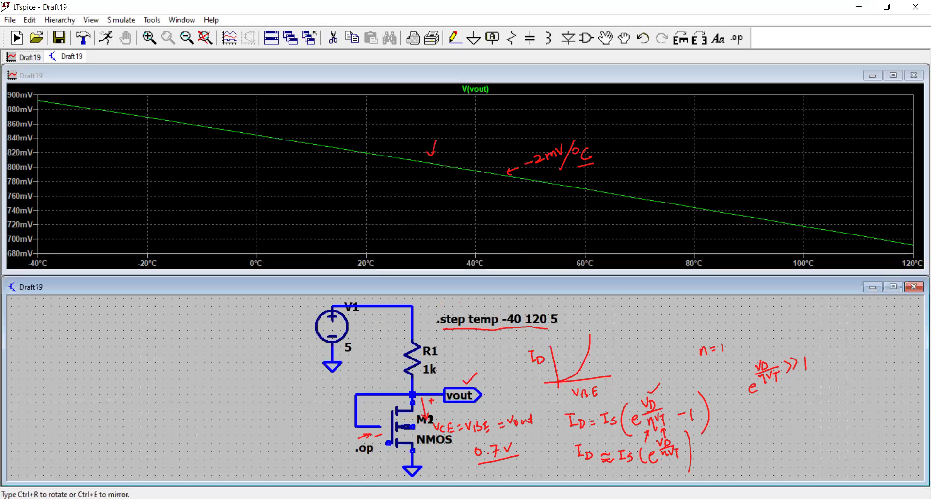
# Step: Wire the NMOS source and bulk to the gate wire and cut away the unwanted gate-side wire
pyautogui.press('Escape')
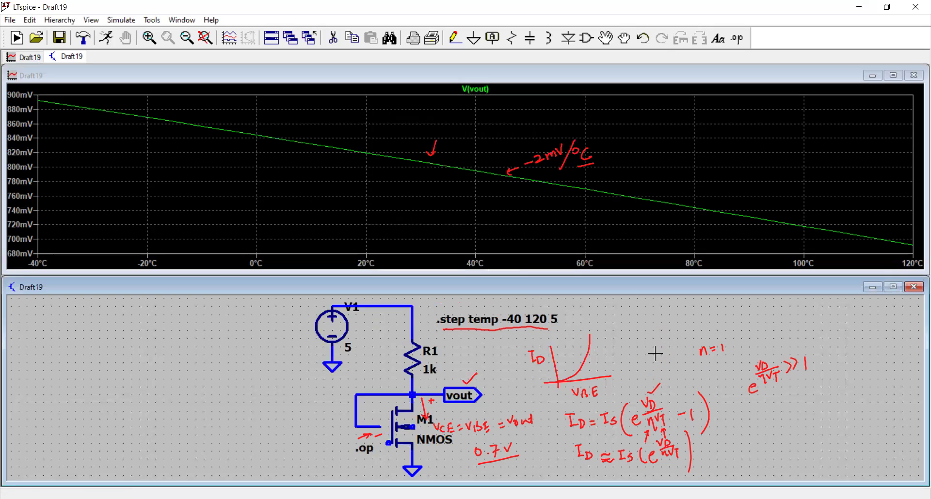
pyautogui.click(451, 42)
pyautogui.click(388, 443)
pyautogui.click(356, 427)
pyautogui.press('Escape')
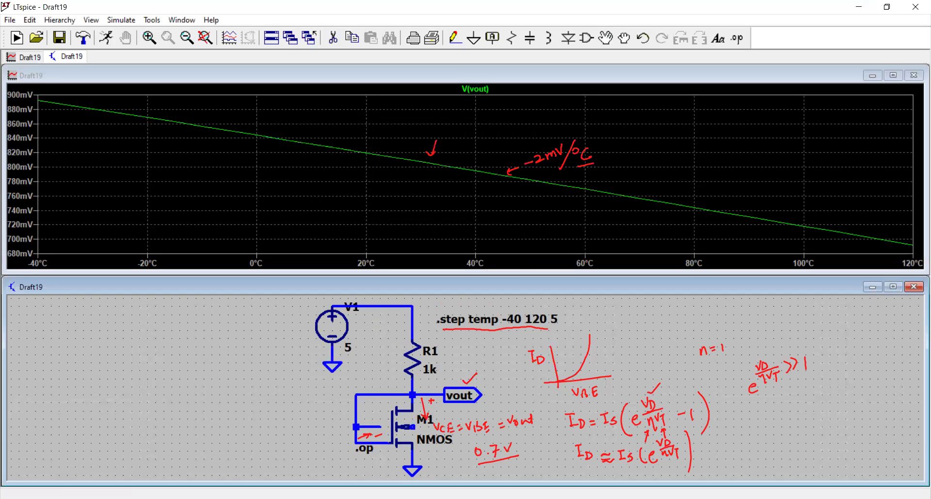
pyautogui.click(333, 37)
pyautogui.click(376, 428)
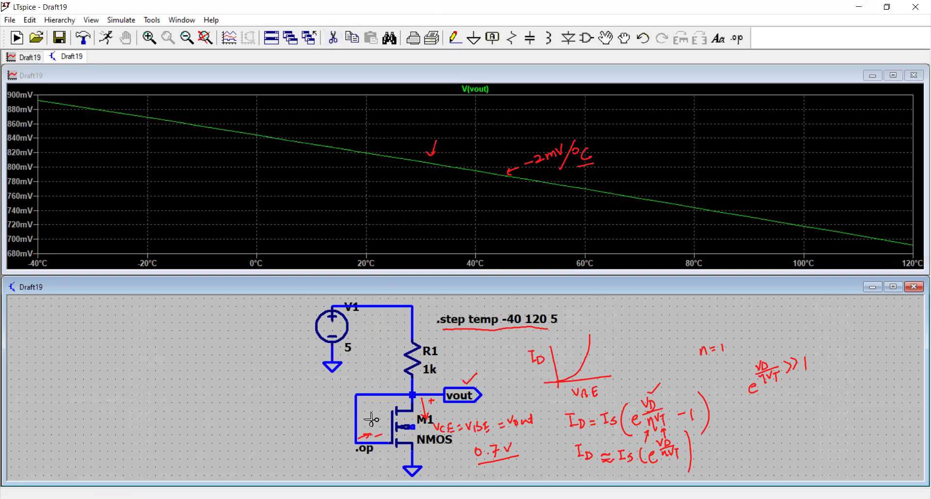
# Step: Abandon an extra source wire and erase all hand-drawn annotations
pyautogui.click(451, 44)
pyautogui.click(413, 443)
pyautogui.press('Escape')
pyautogui.press('Left')
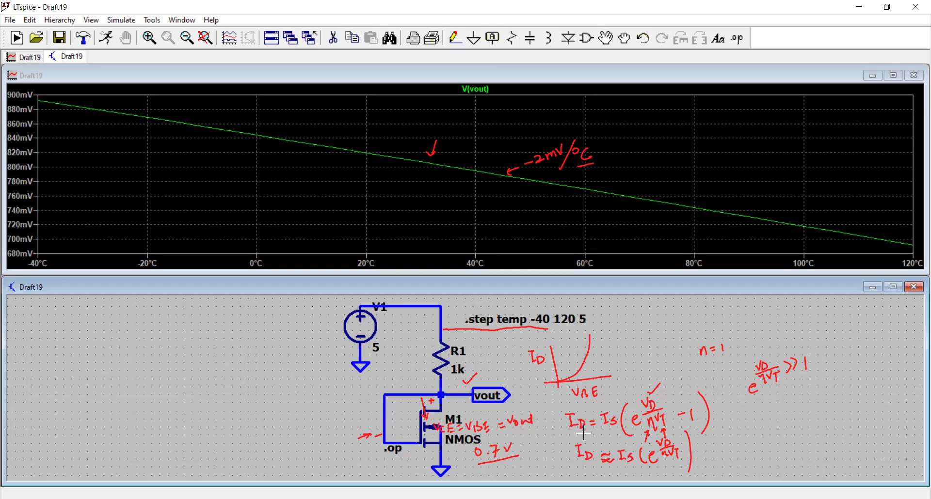
pyautogui.press('Escape')
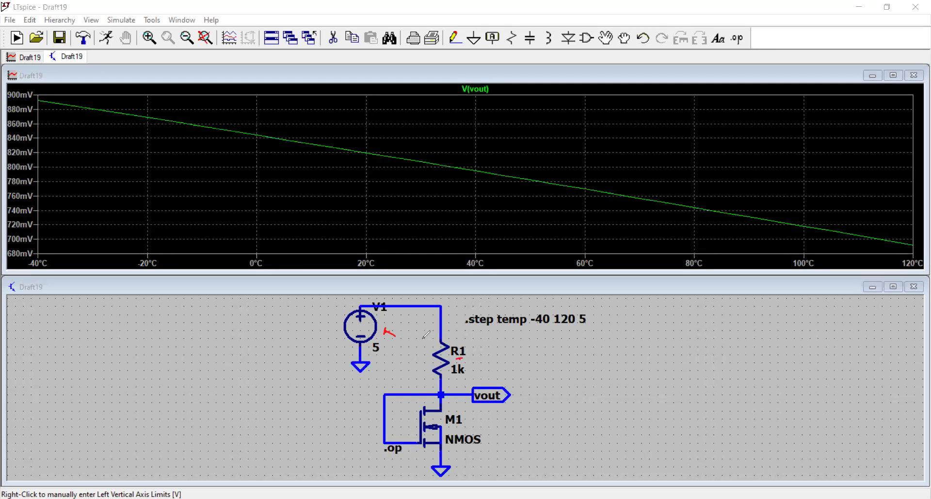
# Step: Draw the ID current arrows through R1 and label M1's drain, gate and source
pyautogui.moveTo(423, 365)
pyautogui.mouseDown()
pyautogui.moveTo(430, 370)
pyautogui.moveTo(412, 362)
pyautogui.mouseUp()
pyautogui.moveTo(439, 404); pyautogui.dragTo(458, 406)
pyautogui.moveTo(449, 383); pyautogui.dragTo(449, 391)
pyautogui.moveTo(411, 433); pyautogui.dragTo(445, 451)
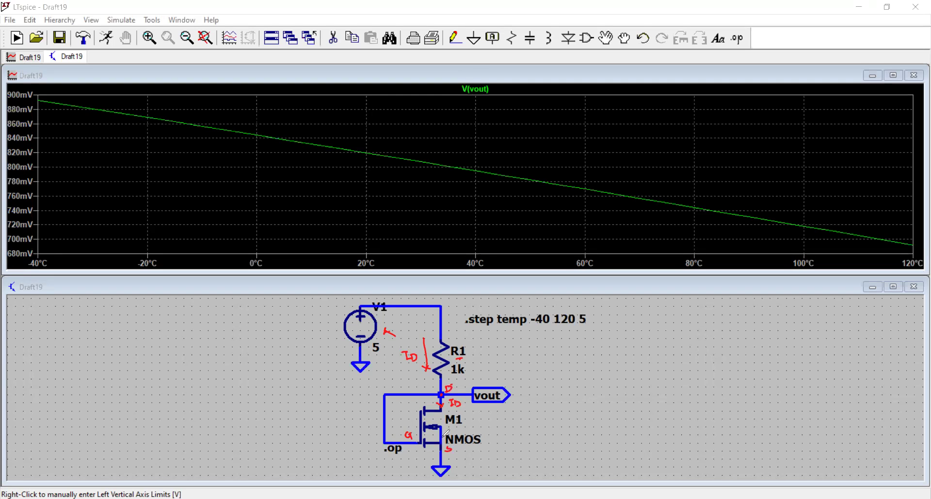
pyautogui.moveTo(383, 416); pyautogui.dragTo(417, 407)
# Step: Write the note 'Diode connected transistor.' beside R1
pyautogui.moveTo(500, 350); pyautogui.dragTo(500, 360)
pyautogui.moveTo(500, 351)
pyautogui.mouseDown()
pyautogui.moveTo(501, 359)
pyautogui.moveTo(515, 356)
pyautogui.mouseUp()
pyautogui.moveTo(518, 358); pyautogui.dragTo(531, 357)
pyautogui.moveTo(547, 348)
pyautogui.mouseDown()
pyautogui.moveTo(583, 344)
pyautogui.moveTo(587, 355)
pyautogui.moveTo(654, 348)
pyautogui.mouseUp()
pyautogui.click(657, 353)
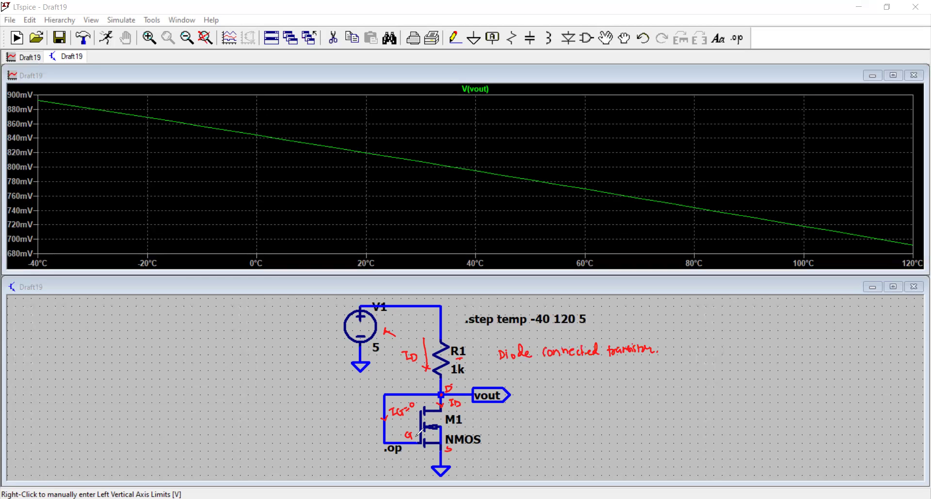
# Step: Sketch a saturating ID versus VDS curve with labelled axes
pyautogui.moveTo(706, 307)
pyautogui.mouseDown()
pyautogui.moveTo(714, 362)
pyautogui.moveTo(793, 356)
pyautogui.mouseUp()
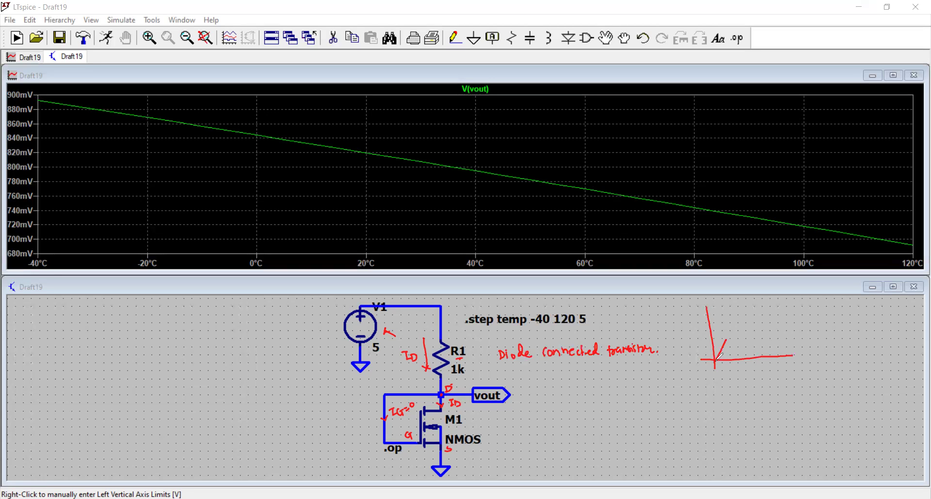
pyautogui.moveTo(720, 356)
pyautogui.mouseDown()
pyautogui.moveTo(764, 334)
pyautogui.moveTo(799, 334)
pyautogui.mouseUp()
pyautogui.moveTo(679, 314); pyautogui.dragTo(689, 323)
pyautogui.moveTo(748, 369); pyautogui.dragTo(759, 376)
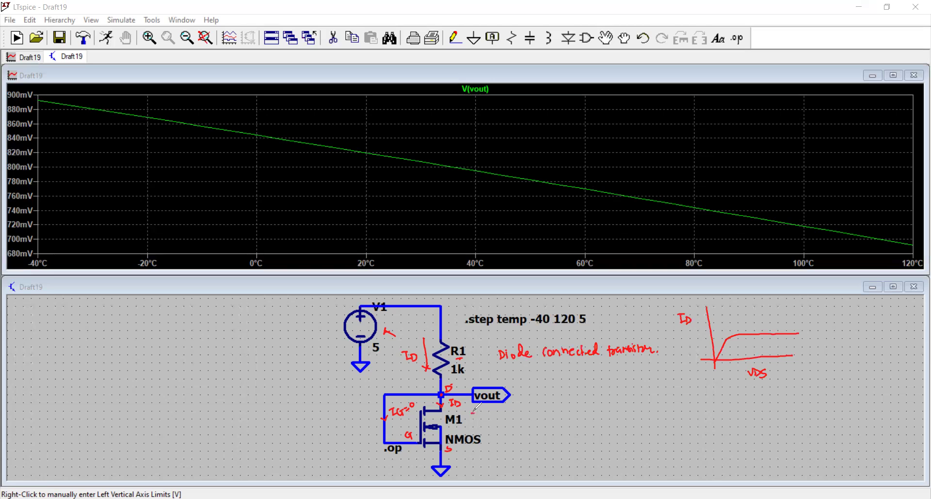
# Step: Mark VDS polarity across M1 and write an underlined VDS = VOUT = VGS
pyautogui.moveTo(473, 410); pyautogui.dragTo(473, 418)
pyautogui.moveTo(473, 455)
pyautogui.mouseDown()
pyautogui.moveTo(483, 427)
pyautogui.moveTo(502, 434)
pyautogui.moveTo(558, 430)
pyautogui.mouseUp()
pyautogui.moveTo(410, 358); pyautogui.dragTo(417, 364)
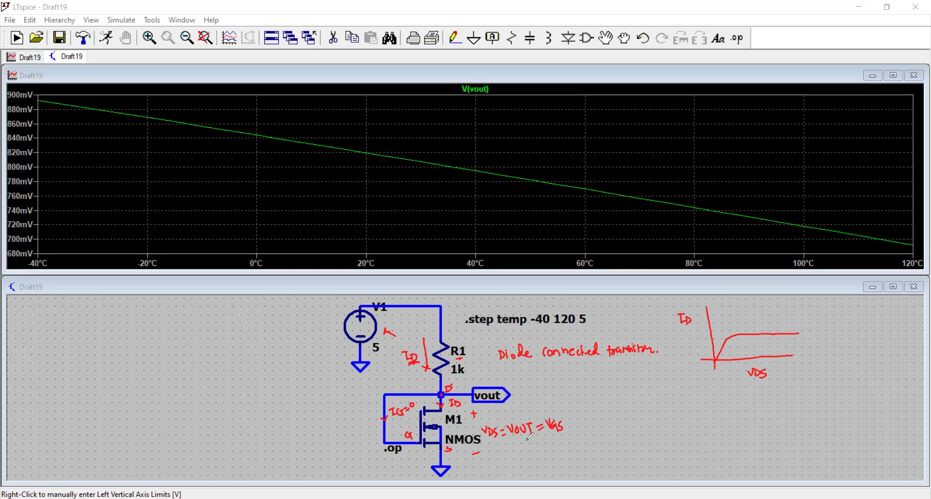
pyautogui.moveTo(494, 441); pyautogui.dragTo(562, 440)
# Step: Add a dashed boundary, label the triode region, and join its curve to the saturation line
pyautogui.moveTo(721, 308); pyautogui.dragTo(730, 363)
pyautogui.moveTo(727, 323)
pyautogui.mouseDown()
pyautogui.moveTo(795, 321)
pyautogui.moveTo(796, 340)
pyautogui.moveTo(850, 338)
pyautogui.moveTo(852, 348)
pyautogui.mouseUp()
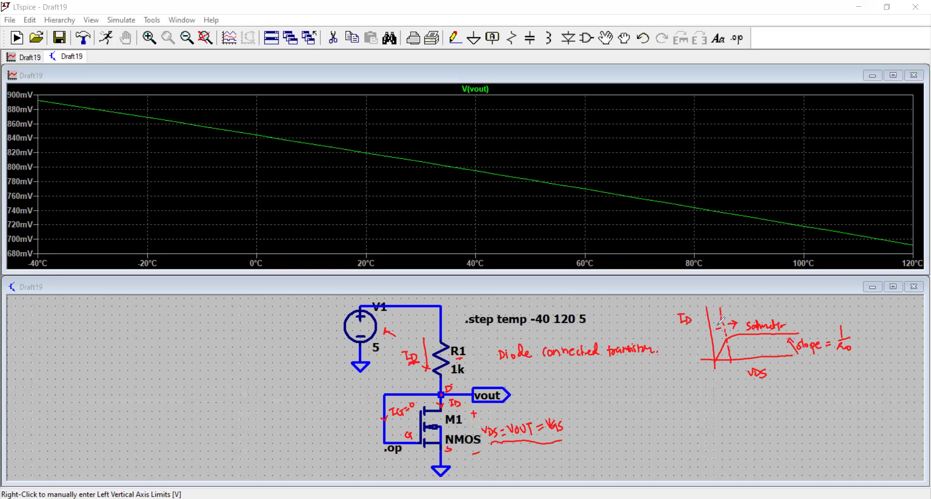
pyautogui.moveTo(720, 329); pyautogui.dragTo(696, 341)
pyautogui.moveTo(678, 337)
pyautogui.mouseDown()
pyautogui.moveTo(678, 347)
pyautogui.moveTo(698, 326)
pyautogui.moveTo(702, 331)
pyautogui.mouseUp()
pyautogui.moveTo(724, 343); pyautogui.dragTo(731, 335)
# Step: Write ID = ½K'n(W/L)[VGS−VTH]² as the saturation current equation
pyautogui.moveTo(610, 404)
pyautogui.mouseDown()
pyautogui.moveTo(620, 403)
pyautogui.moveTo(615, 417)
pyautogui.mouseUp()
pyautogui.moveTo(612, 417)
pyautogui.mouseDown()
pyautogui.moveTo(625, 423)
pyautogui.moveTo(656, 412)
pyautogui.moveTo(666, 425)
pyautogui.mouseUp()
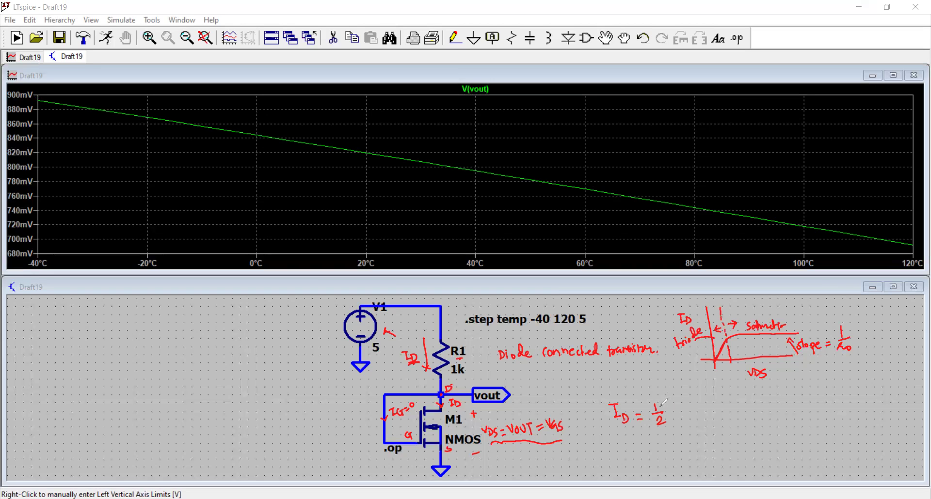
pyautogui.moveTo(672, 406)
pyautogui.mouseDown()
pyautogui.moveTo(671, 418)
pyautogui.moveTo(685, 410)
pyautogui.mouseUp()
pyautogui.moveTo(682, 415); pyautogui.dragTo(701, 433)
pyautogui.moveTo(703, 399)
pyautogui.mouseDown()
pyautogui.moveTo(713, 399)
pyautogui.moveTo(717, 413)
pyautogui.mouseUp()
pyautogui.moveTo(712, 418); pyautogui.dragTo(720, 427)
pyautogui.moveTo(721, 395)
pyautogui.mouseDown()
pyautogui.moveTo(727, 422)
pyautogui.moveTo(739, 400)
pyautogui.moveTo(745, 423)
pyautogui.moveTo(746, 410)
pyautogui.moveTo(764, 420)
pyautogui.mouseUp()
pyautogui.moveTo(768, 418); pyautogui.dragTo(779, 418)
pyautogui.moveTo(779, 418)
pyautogui.mouseDown()
pyautogui.moveTo(783, 407)
pyautogui.moveTo(792, 415)
pyautogui.mouseUp()
pyautogui.moveTo(792, 411); pyautogui.dragTo(796, 427)
pyautogui.moveTo(796, 386); pyautogui.dragTo(806, 395)
# Step: Append the (1+λVDS) factor, link it to the slope note, and note λ≠0
pyautogui.moveTo(823, 403)
pyautogui.mouseDown()
pyautogui.moveTo(820, 426)
pyautogui.moveTo(830, 415)
pyautogui.mouseUp()
pyautogui.moveTo(841, 406); pyautogui.dragTo(841, 414)
pyautogui.moveTo(837, 409)
pyautogui.mouseDown()
pyautogui.moveTo(865, 411)
pyautogui.moveTo(849, 413)
pyautogui.mouseUp()
pyautogui.moveTo(862, 398); pyautogui.dragTo(878, 410)
pyautogui.moveTo(885, 383); pyautogui.dragTo(884, 421)
pyautogui.moveTo(849, 394)
pyautogui.mouseDown()
pyautogui.moveTo(856, 362)
pyautogui.moveTo(828, 363)
pyautogui.mouseUp()
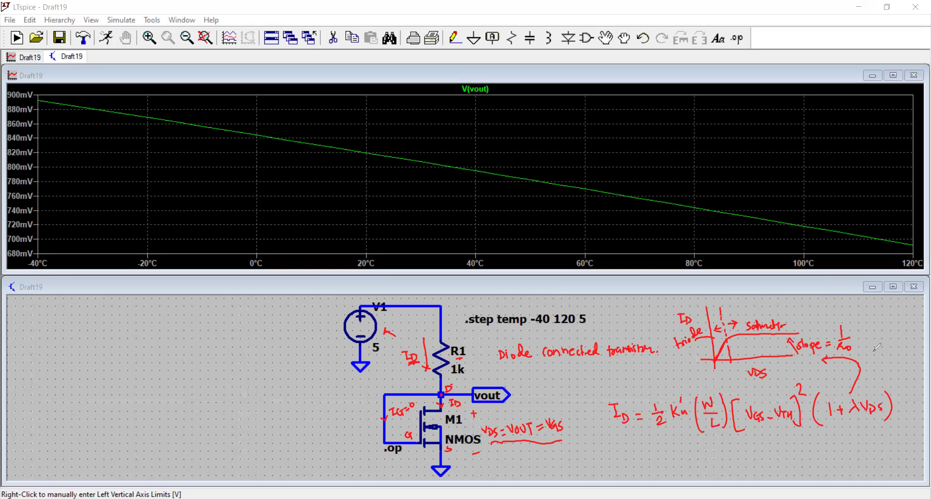
pyautogui.moveTo(875, 345)
pyautogui.mouseDown()
pyautogui.moveTo(883, 357)
pyautogui.moveTo(872, 358)
pyautogui.moveTo(899, 352)
pyautogui.mouseUp()
pyautogui.moveTo(827, 425); pyautogui.dragTo(889, 418)
# Step: Write and underline the approximation ≈ ½K'n(W/L)(VGS−VTH)² below the equation
pyautogui.moveTo(643, 451); pyautogui.dragTo(650, 450)
pyautogui.moveTo(643, 454); pyautogui.dragTo(671, 442)
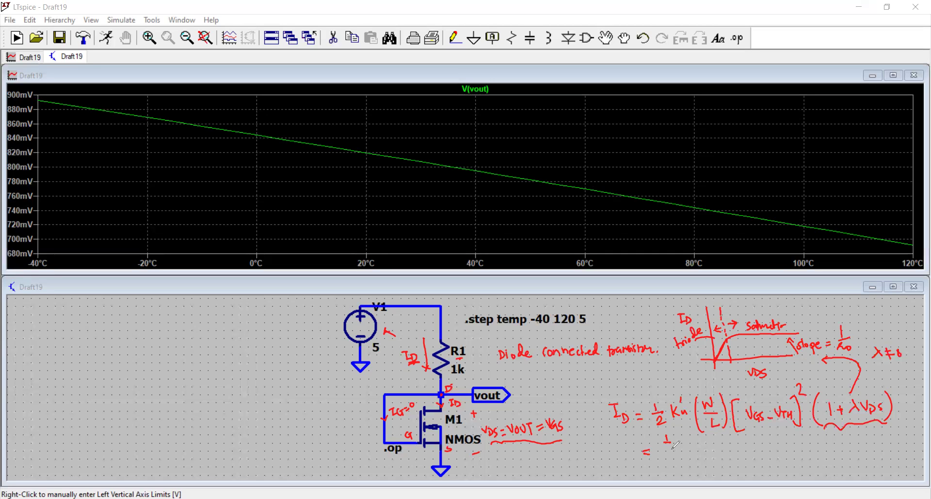
pyautogui.moveTo(666, 447)
pyautogui.mouseDown()
pyautogui.moveTo(674, 457)
pyautogui.moveTo(657, 453)
pyautogui.moveTo(694, 455)
pyautogui.moveTo(698, 439)
pyautogui.mouseUp()
pyautogui.moveTo(694, 449)
pyautogui.mouseDown()
pyautogui.moveTo(716, 467)
pyautogui.moveTo(727, 445)
pyautogui.moveTo(726, 455)
pyautogui.mouseUp()
pyautogui.moveTo(714, 458)
pyautogui.mouseDown()
pyautogui.moveTo(730, 458)
pyautogui.moveTo(728, 468)
pyautogui.mouseUp()
pyautogui.moveTo(734, 439); pyautogui.dragTo(737, 475)
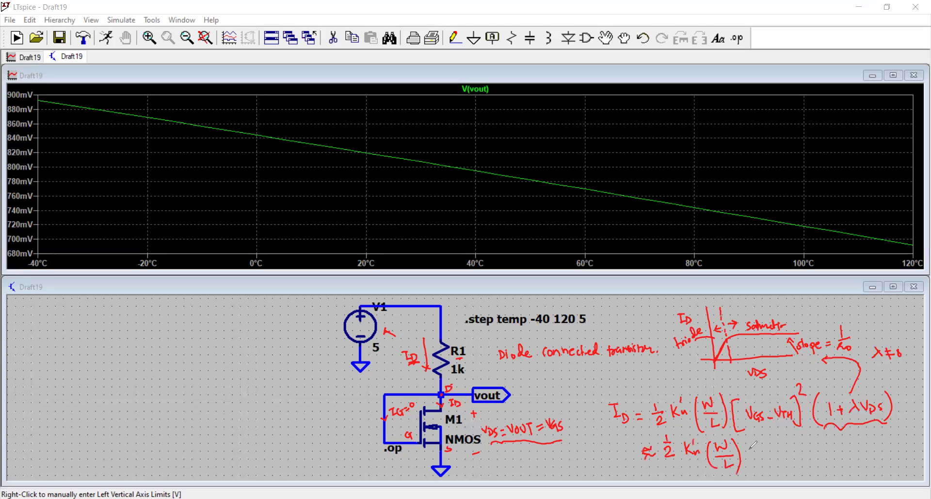
pyautogui.moveTo(756, 437)
pyautogui.mouseDown()
pyautogui.moveTo(756, 464)
pyautogui.moveTo(768, 445)
pyautogui.mouseUp()
pyautogui.moveTo(778, 446)
pyautogui.mouseDown()
pyautogui.moveTo(778, 455)
pyautogui.moveTo(803, 446)
pyautogui.moveTo(819, 464)
pyautogui.moveTo(836, 442)
pyautogui.mouseUp()
pyautogui.moveTo(670, 476); pyautogui.dragTo(826, 477)
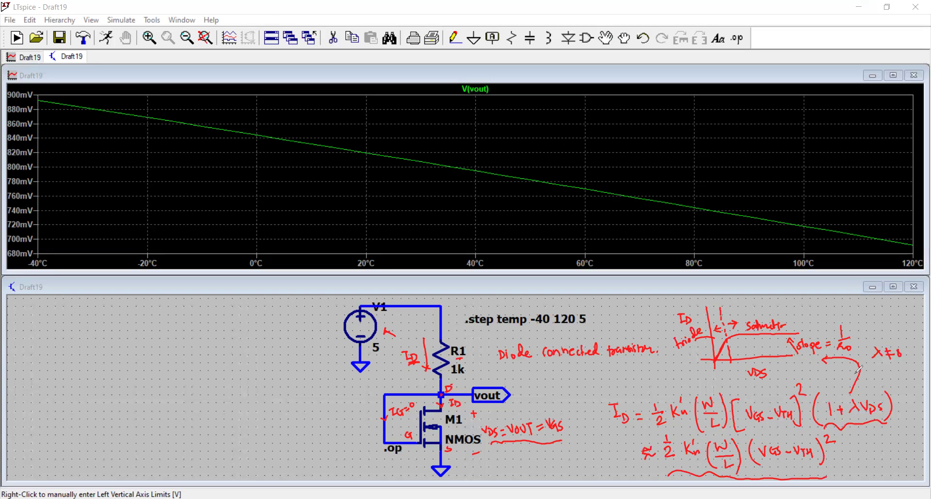
pyautogui.moveTo(863, 448)
pyautogui.mouseDown()
pyautogui.moveTo(863, 471)
pyautogui.moveTo(892, 468)
pyautogui.moveTo(849, 460)
pyautogui.moveTo(877, 476)
pyautogui.mouseUp()
pyautogui.moveTo(782, 375); pyautogui.dragTo(782, 365)
pyautogui.moveTo(777, 370); pyautogui.dragTo(786, 369)
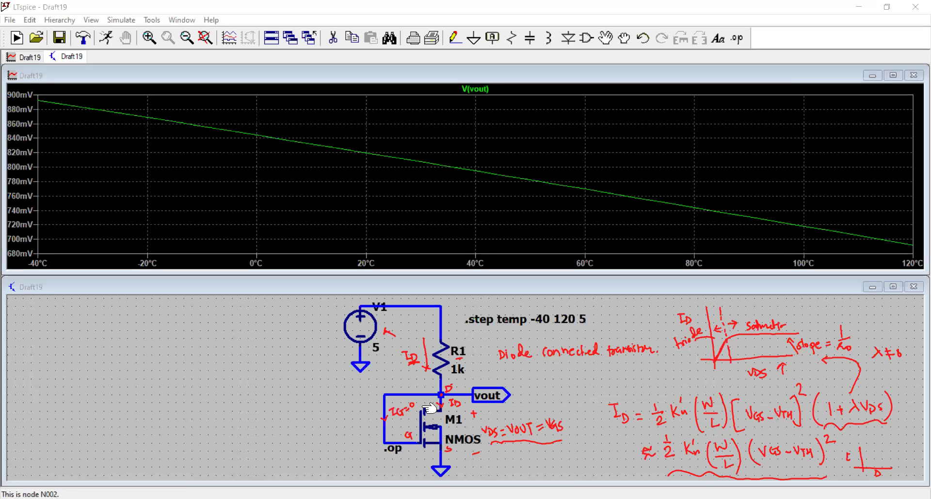
# Step: Open M1's MOSFET properties and set the number of parallel devices to 10
pyautogui.rightClick(429, 426)
pyautogui.click(477, 202)
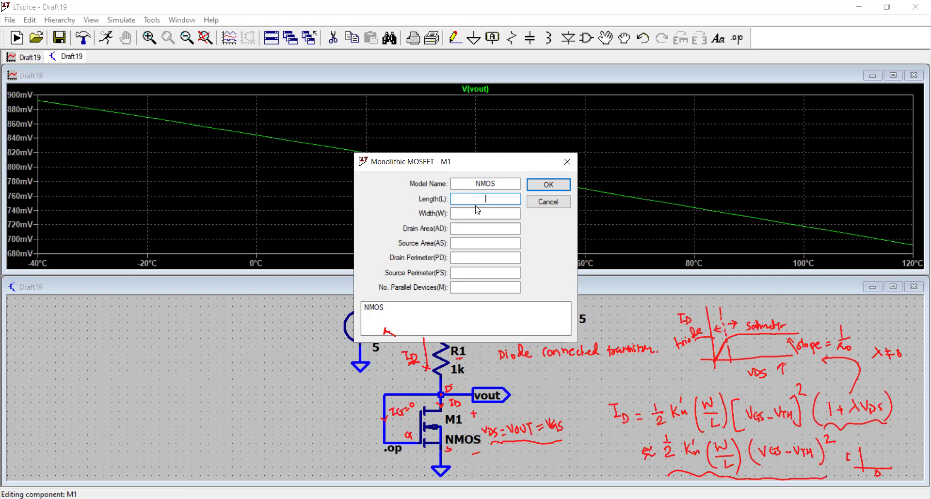
pyautogui.click(477, 212)
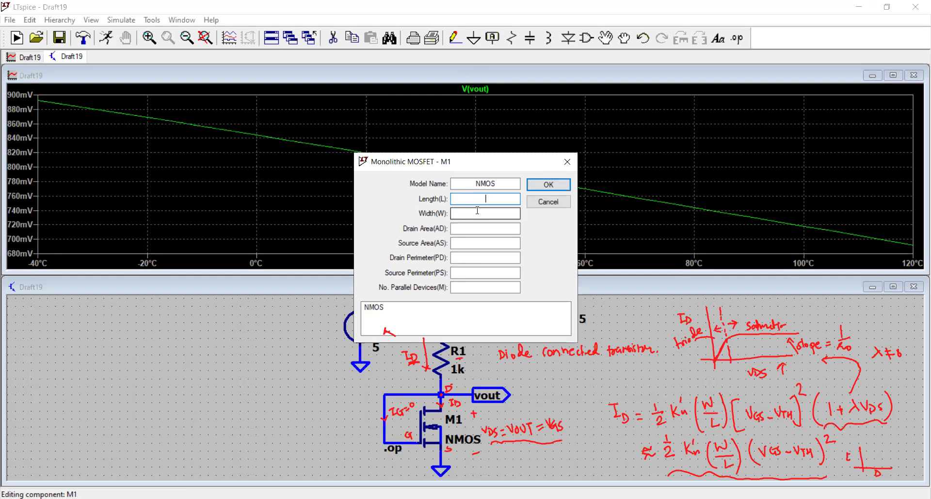
pyautogui.click(480, 243)
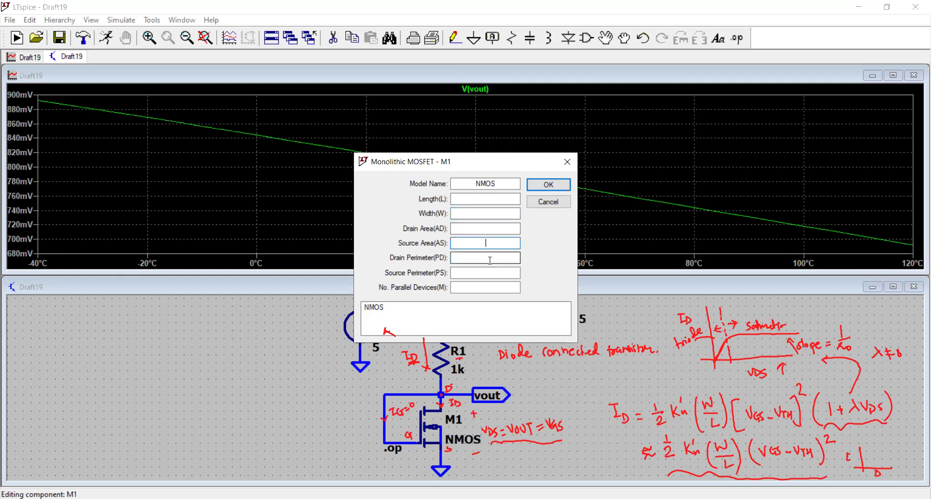
pyautogui.click(491, 260)
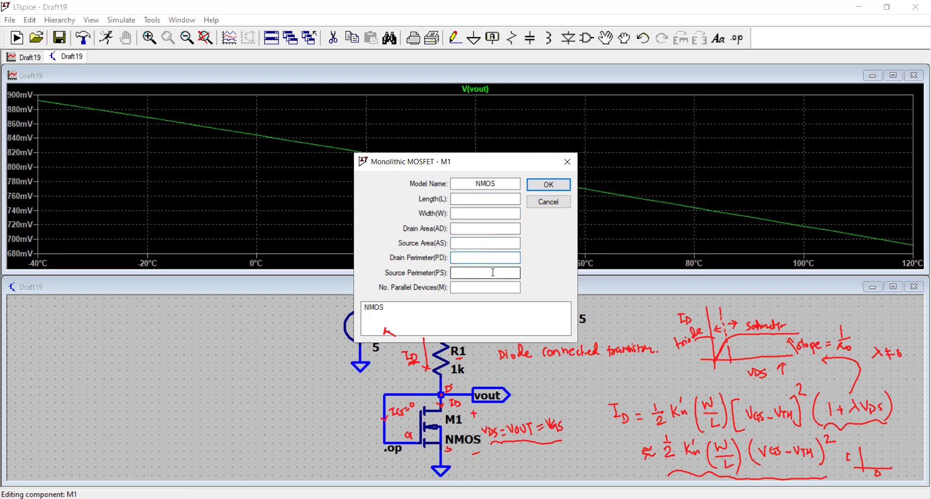
pyautogui.click(492, 287)
pyautogui.write('10')
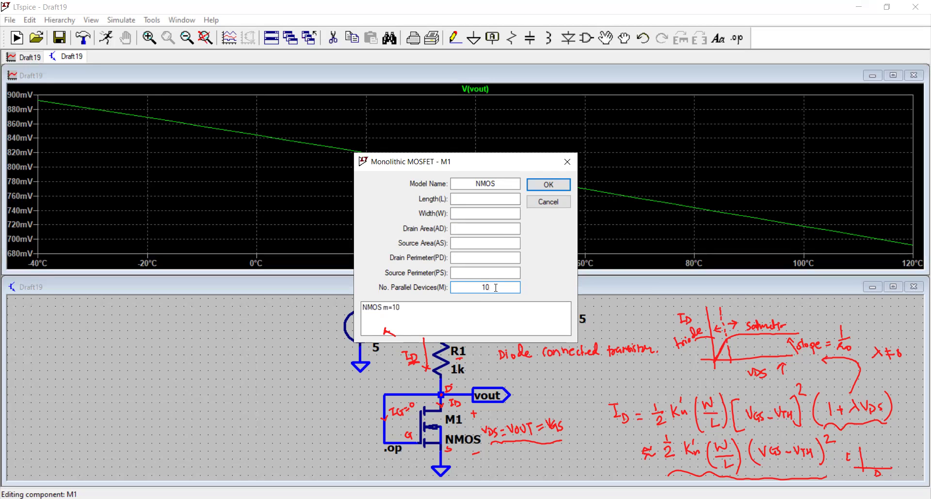
# Step: Enter M1's length 1n, width 100n and drain area 1nm2
pyautogui.click(473, 198)
pyautogui.write('1n')
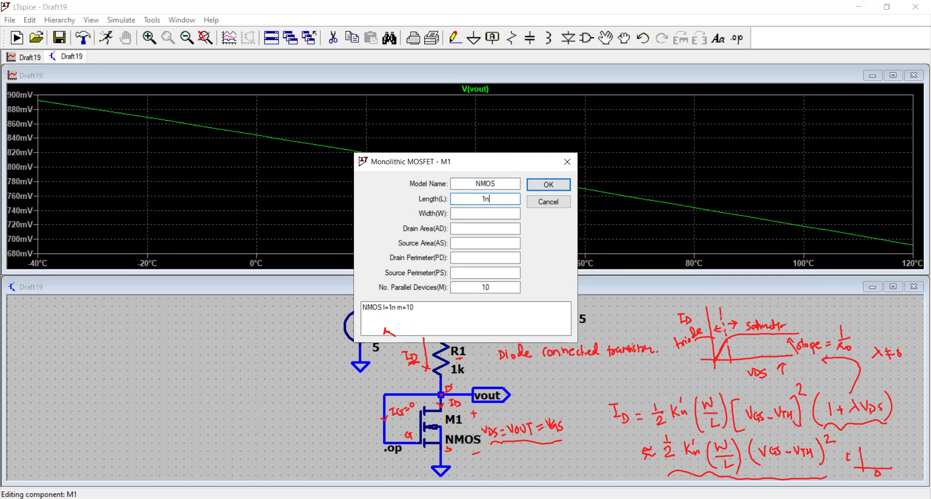
pyautogui.click(476, 212)
pyautogui.write('100n')
pyautogui.click(492, 227)
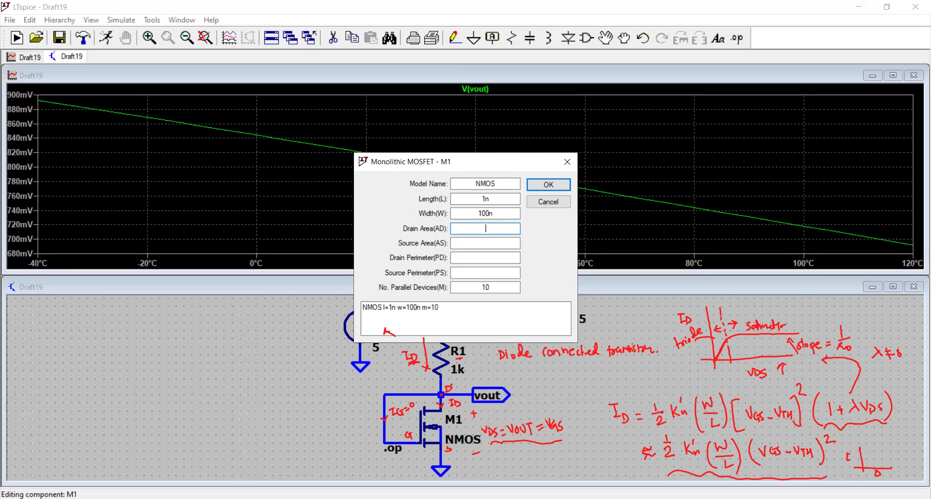
pyautogui.write('1nm2')
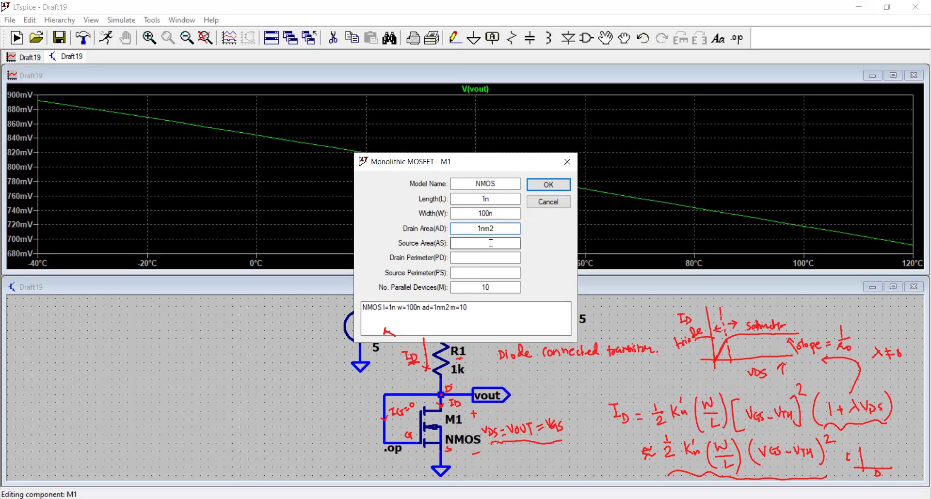
# Step: Set M1's source area to 1nm2
pyautogui.click(491, 243)
pyautogui.hotkey('shift', 'Tab')
pyautogui.press('End')
pyautogui.click(491, 243)
pyautogui.write('1nm')
pyautogui.click(490, 260)
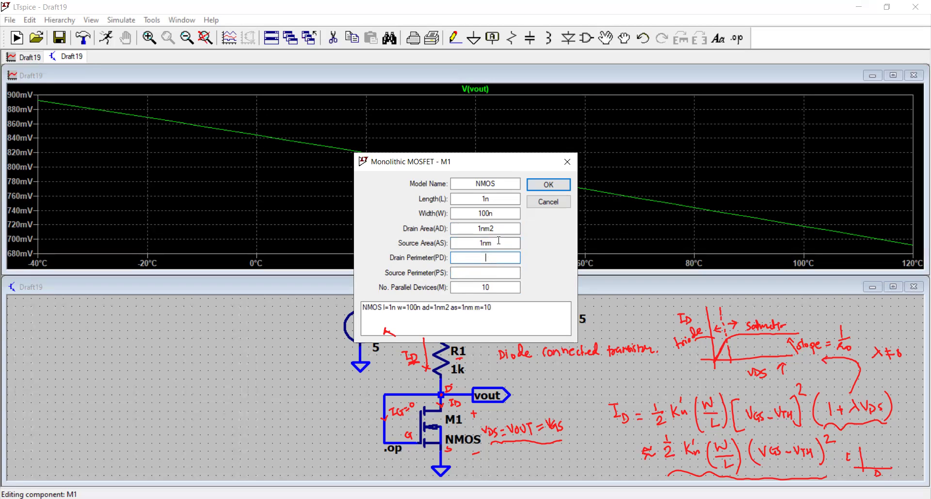
pyautogui.write('2')
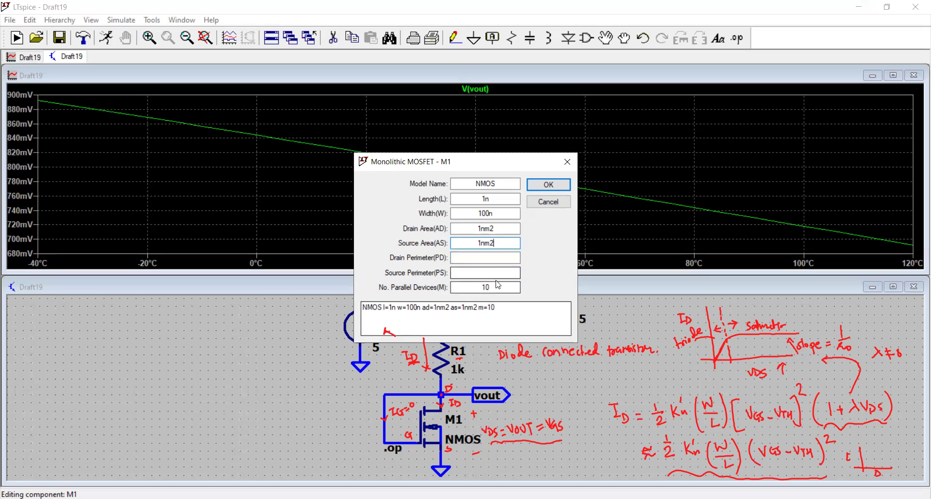
pyautogui.click(533, 310)
# Step: Clear the 1nm2 drain area value from M1's properties
pyautogui.moveTo(497, 308); pyautogui.dragTo(337, 310)
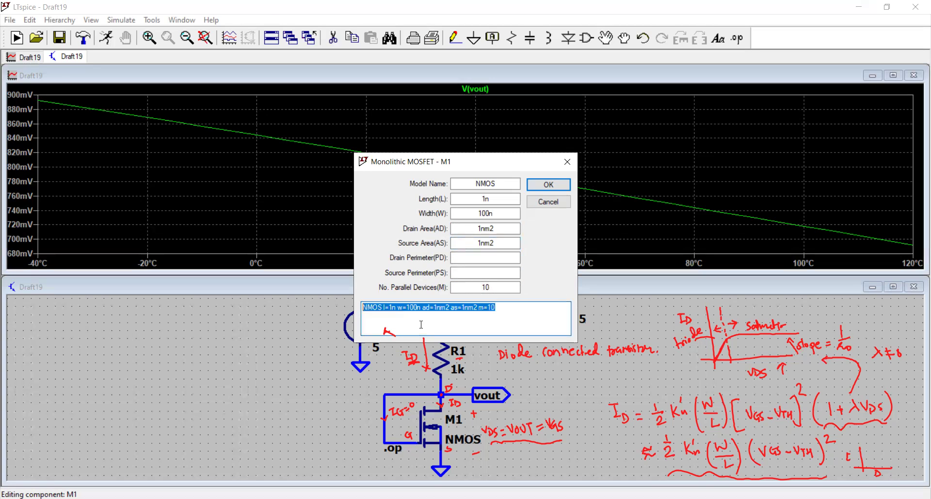
pyautogui.click(469, 321)
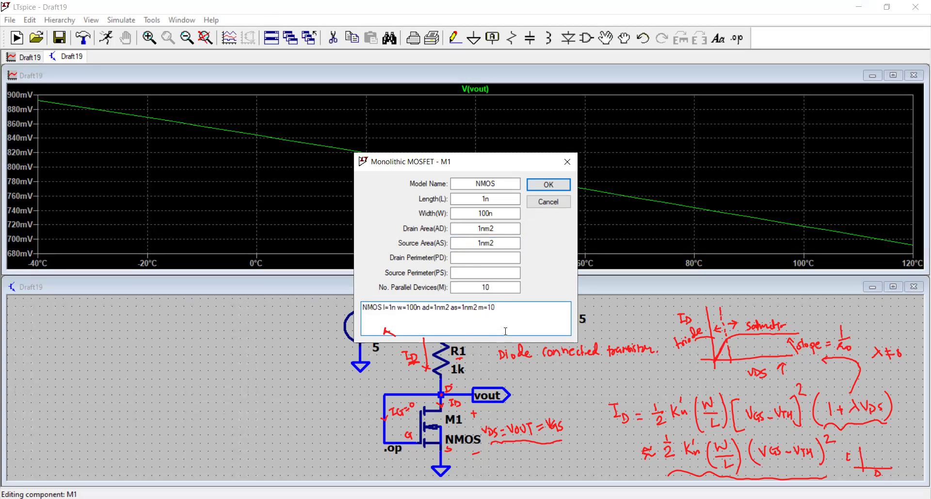
pyautogui.doubleClick(494, 229)
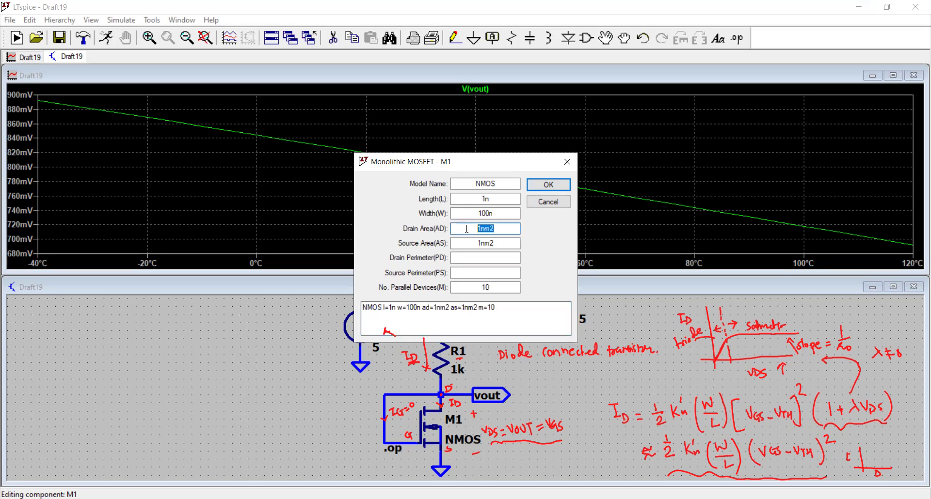
pyautogui.click(503, 230)
pyautogui.moveTo(503, 230); pyautogui.dragTo(483, 229)
pyautogui.click(483, 228)
pyautogui.press('Delete')
pyautogui.doubleClick(483, 229)
pyautogui.press('Delete')
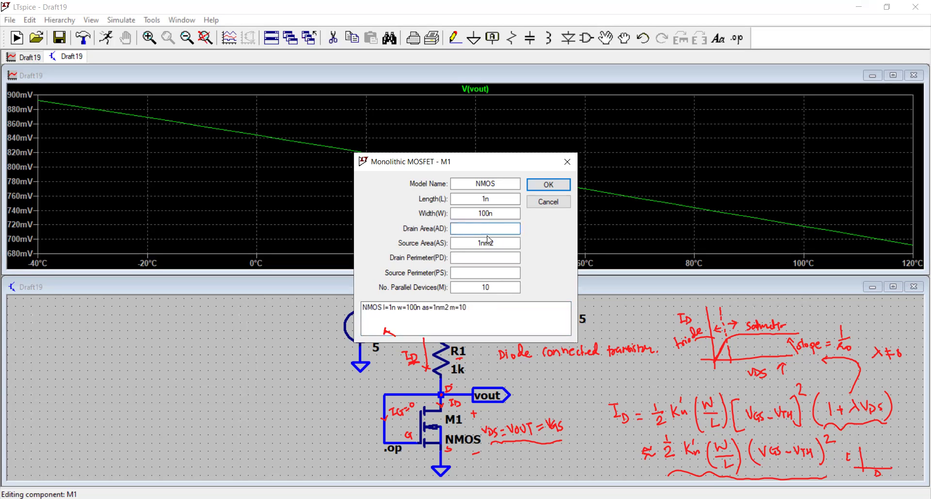
# Step: Delete M1's source area, parallel count 10, width 100n and length 1n values
pyautogui.click(489, 242)
pyautogui.doubleClick(488, 242)
pyautogui.press('Delete')
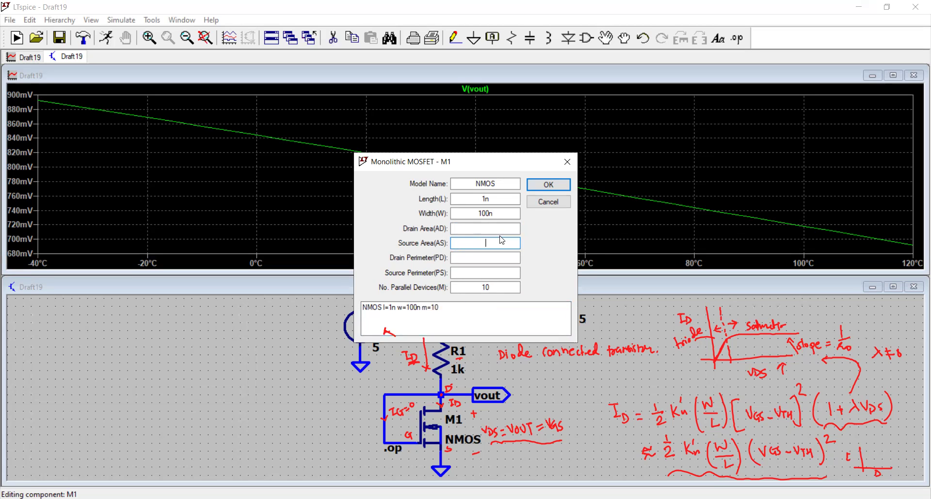
pyautogui.doubleClick(491, 289)
pyautogui.press('Delete')
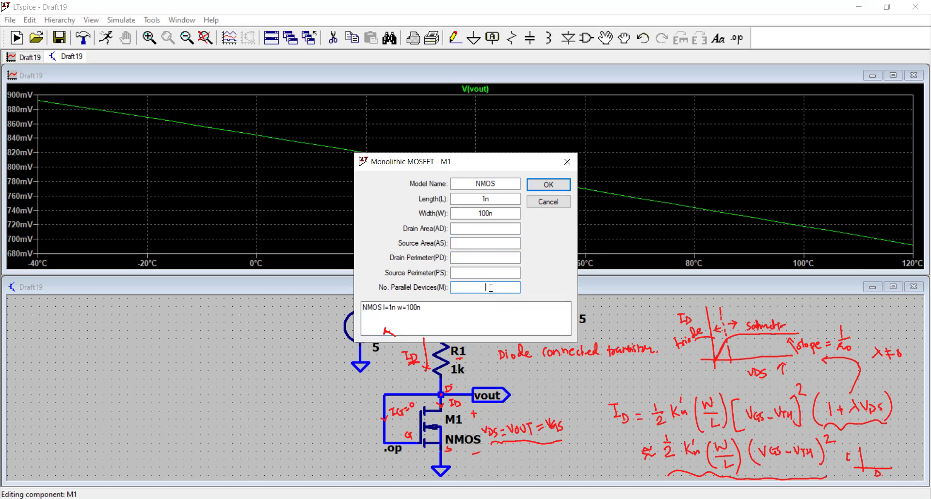
pyautogui.doubleClick(504, 213)
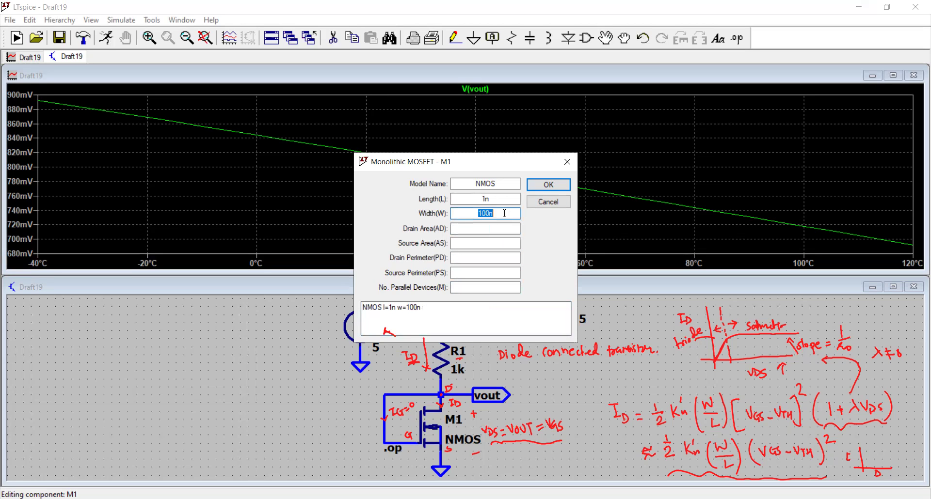
pyautogui.click(504, 213)
pyautogui.doubleClick(504, 213)
pyautogui.press('BackSpace')
pyautogui.click(500, 199)
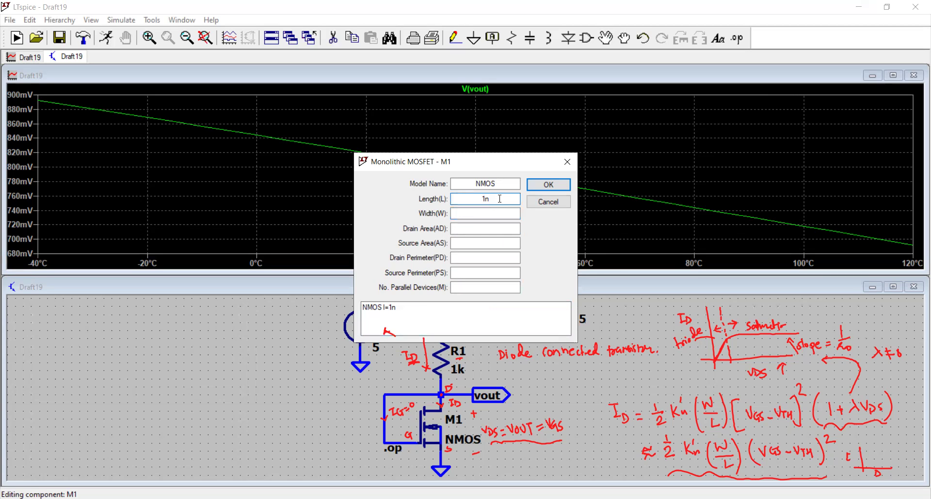
pyautogui.press('BackSpace')
pyautogui.press('BackSpace')
# Step: Close M1's properties without applying changes and activate the schematic window
pyautogui.click(548, 203)
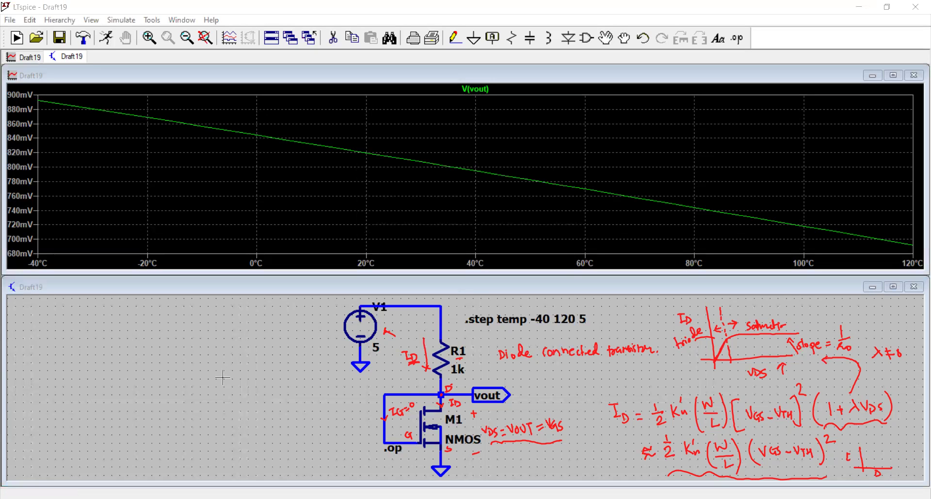
pyautogui.click(178, 300)
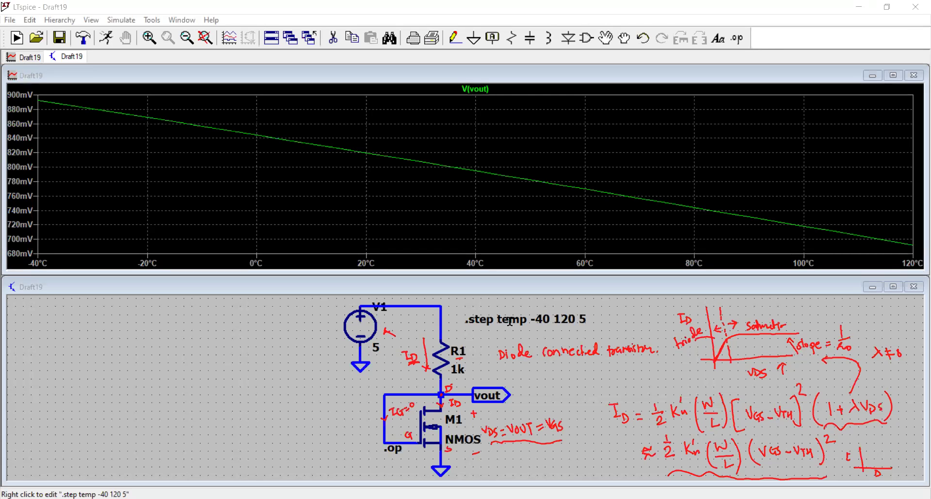
# Step: Comment out the sweep directive so it reads ;.step temp -40 120 5
pyautogui.rightClick(481, 324)
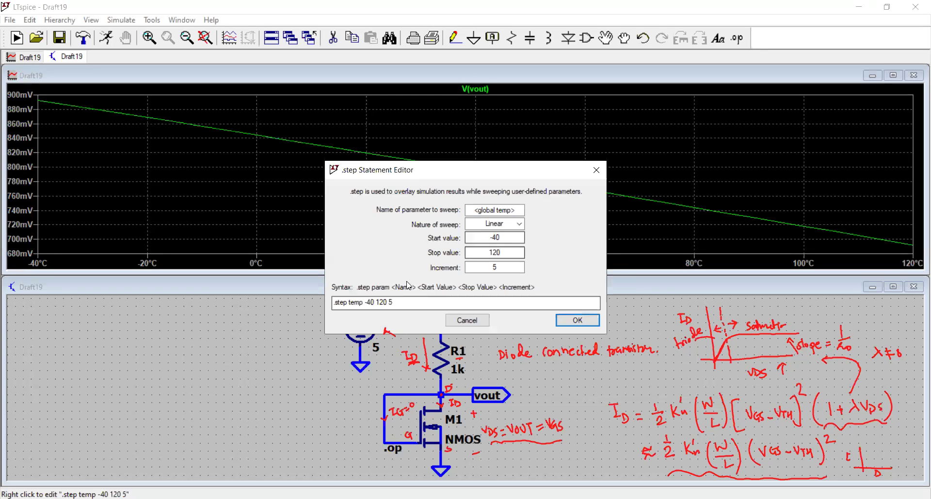
pyautogui.click(333, 305)
pyautogui.write('.')
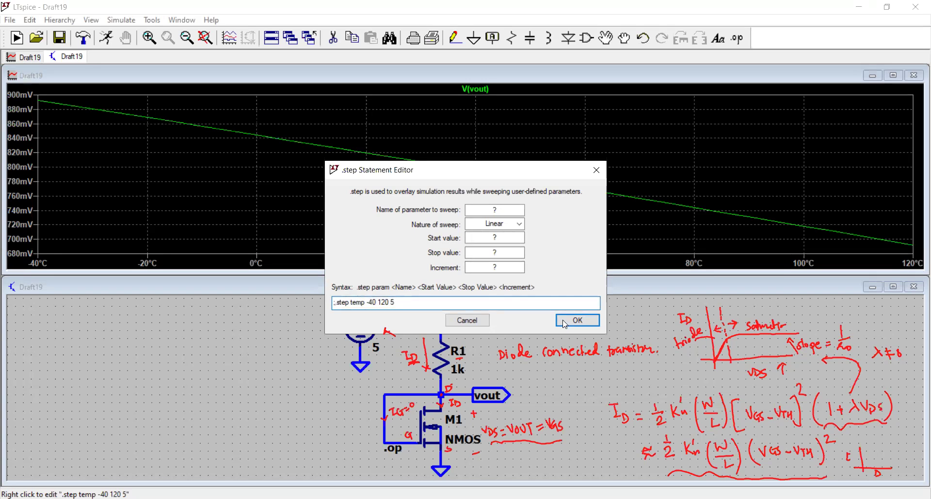
pyautogui.click(478, 321)
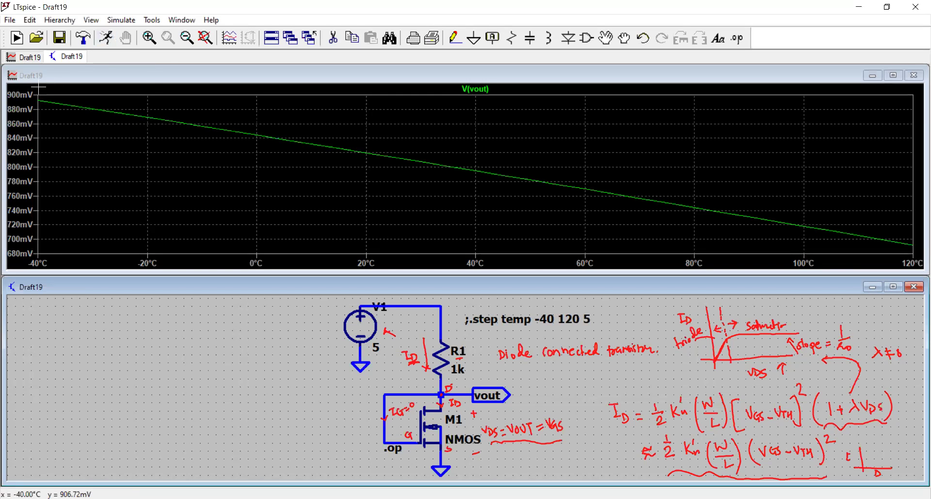
pyautogui.click(106, 38)
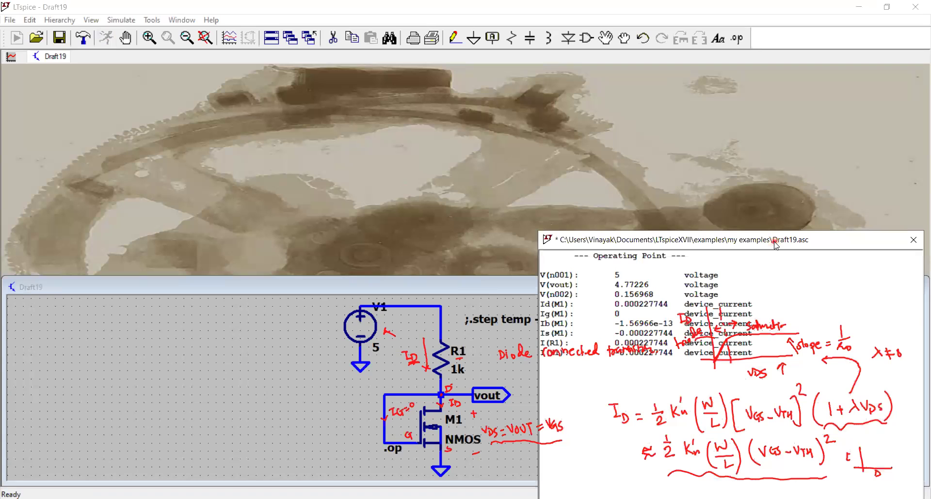
pyautogui.moveTo(776, 245); pyautogui.dragTo(273, 80)
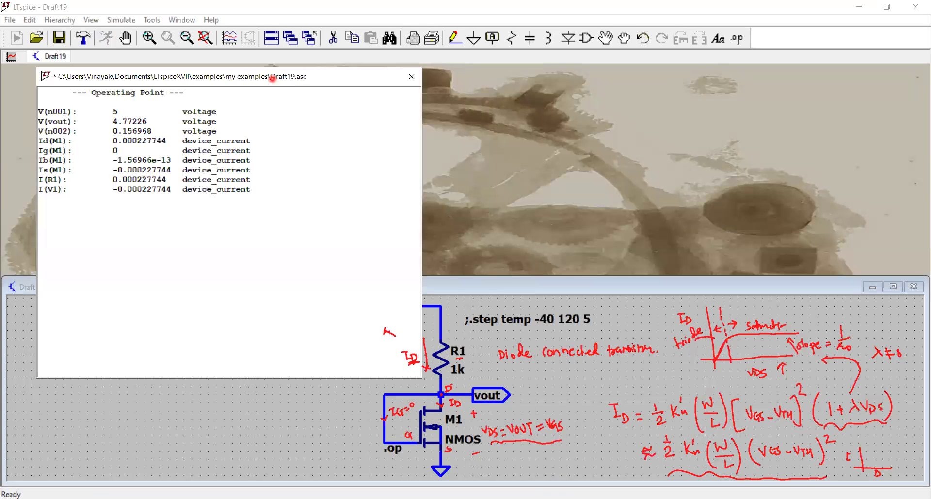
pyautogui.tripleClick(120, 109)
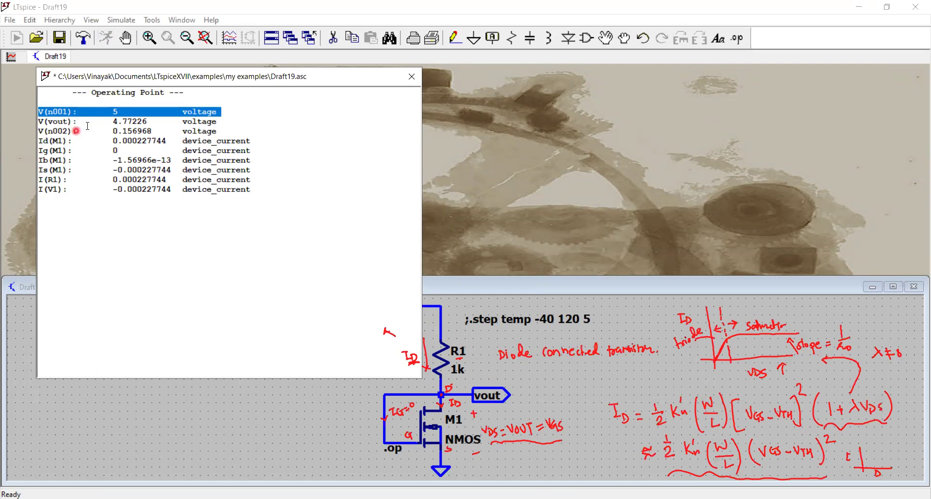
pyautogui.tripleClick(122, 125)
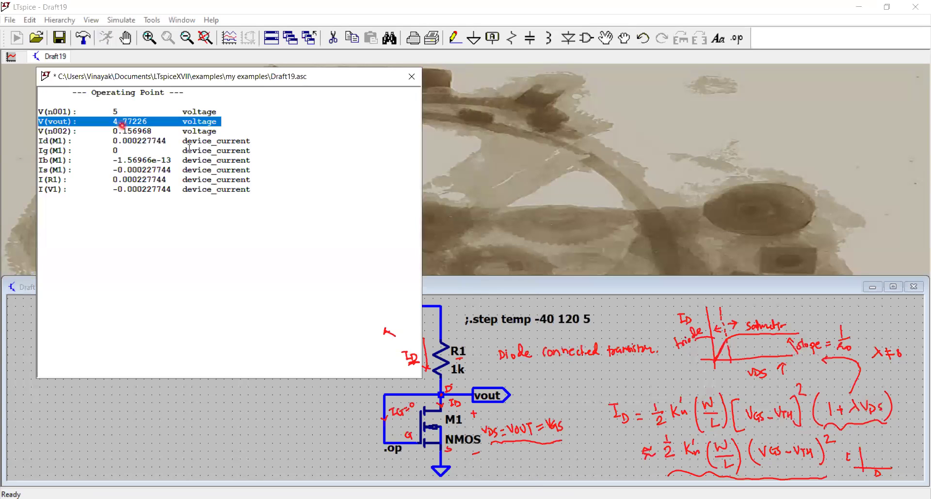
pyautogui.moveTo(460, 397); pyautogui.dragTo(456, 406)
pyautogui.hotkey('ctrl', 'z')
pyautogui.click(125, 132)
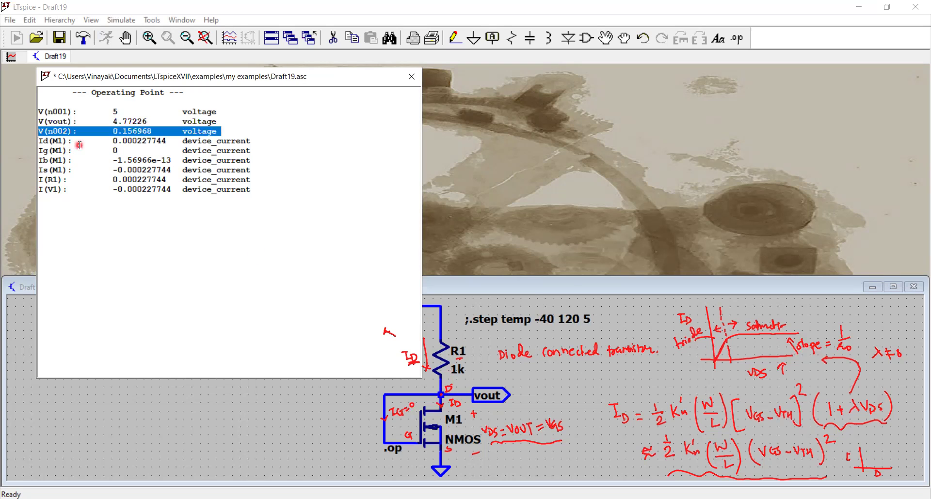
pyautogui.click(130, 141)
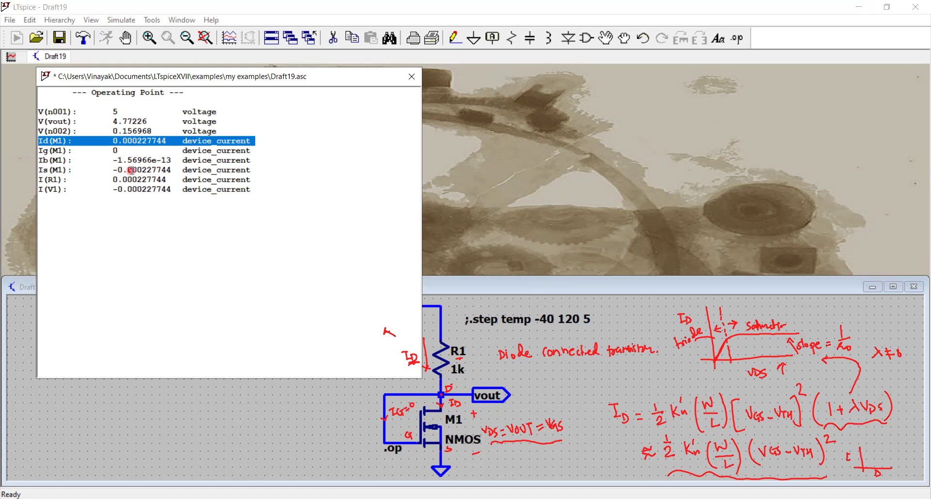
pyautogui.click(117, 151)
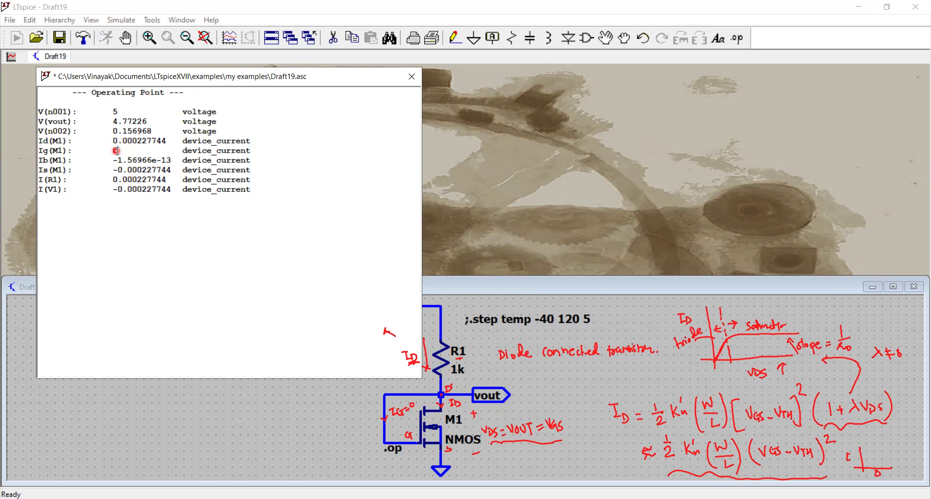
pyautogui.click(140, 170)
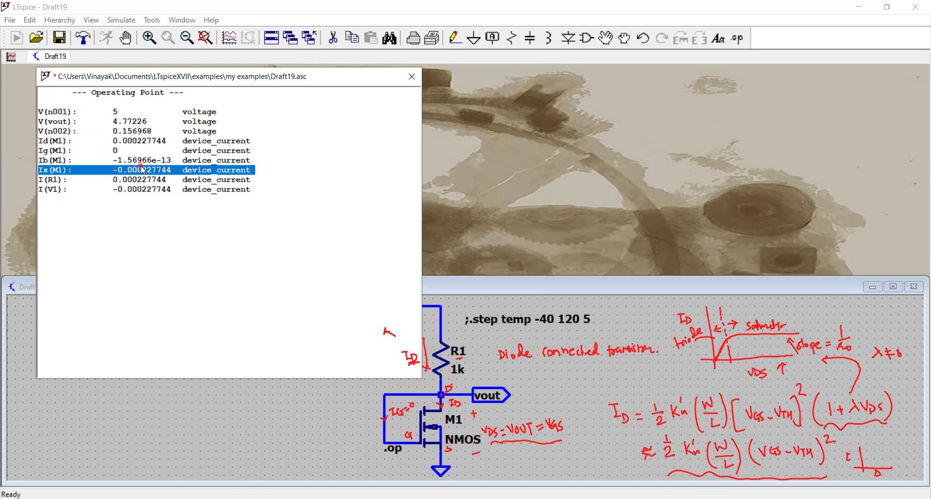
pyautogui.click(139, 181)
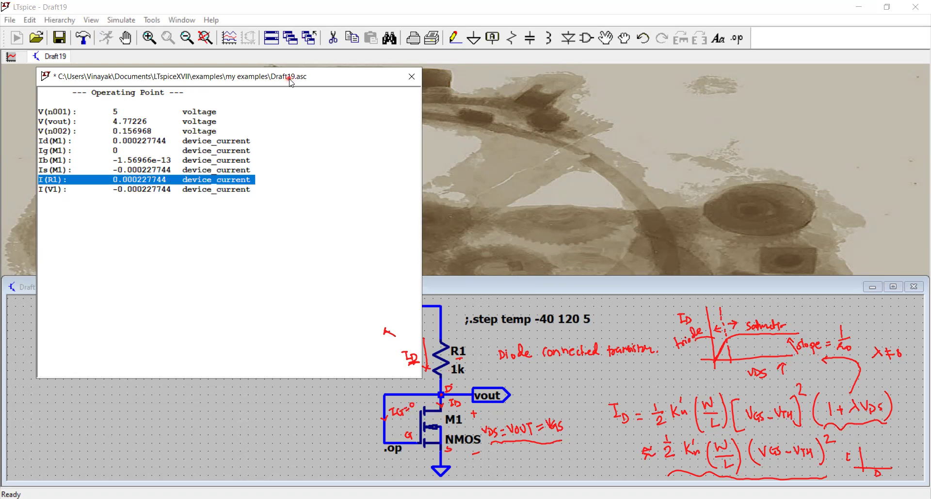
pyautogui.moveTo(291, 83); pyautogui.dragTo(409, 130)
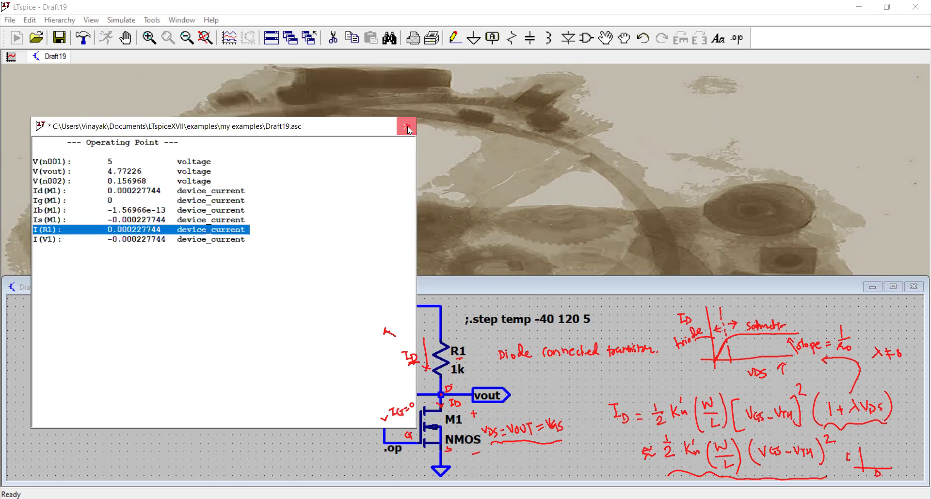
# Step: Close the Operating Point results and tile the schematic to fill the workspace
pyautogui.click(408, 128)
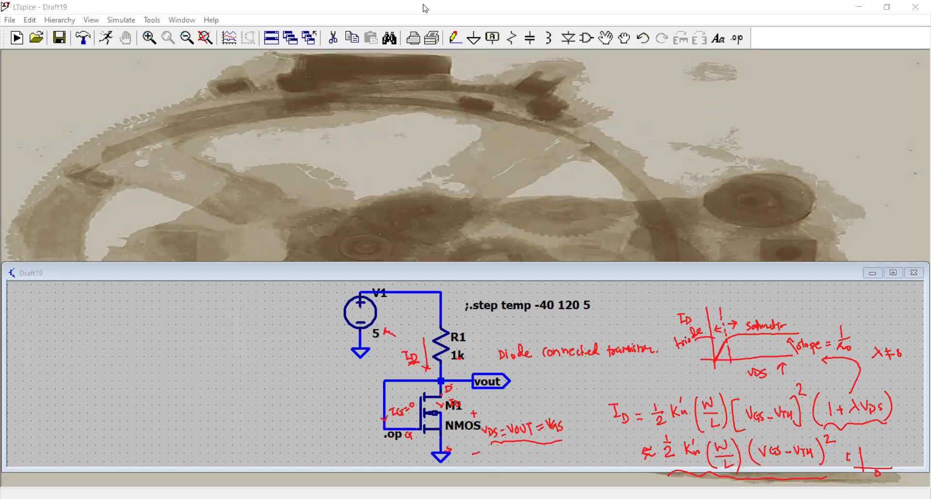
pyautogui.click(270, 40)
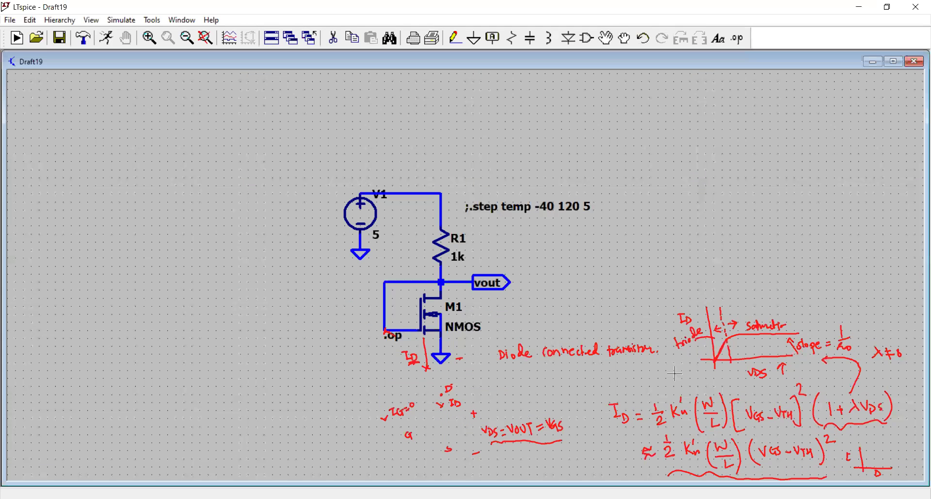
# Step: Size M1 to L=1n, W=10n and rerun the .op simulation
pyautogui.rightClick(427, 316)
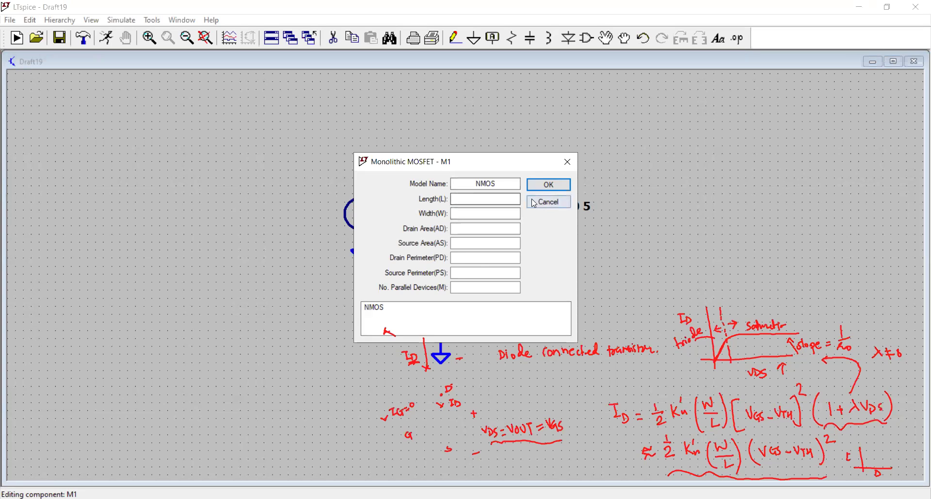
pyautogui.click(495, 196)
pyautogui.click(487, 214)
pyautogui.click(495, 196)
pyautogui.write('1n')
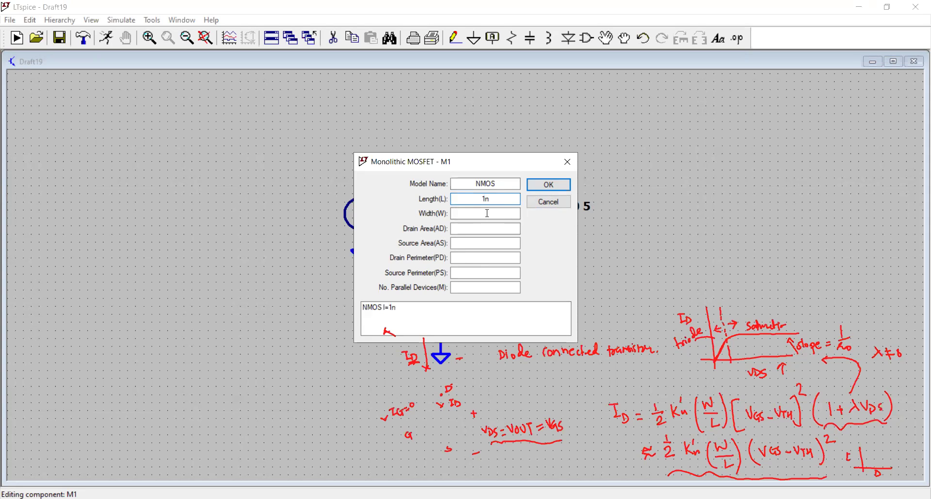
pyautogui.click(487, 214)
pyautogui.write('10n')
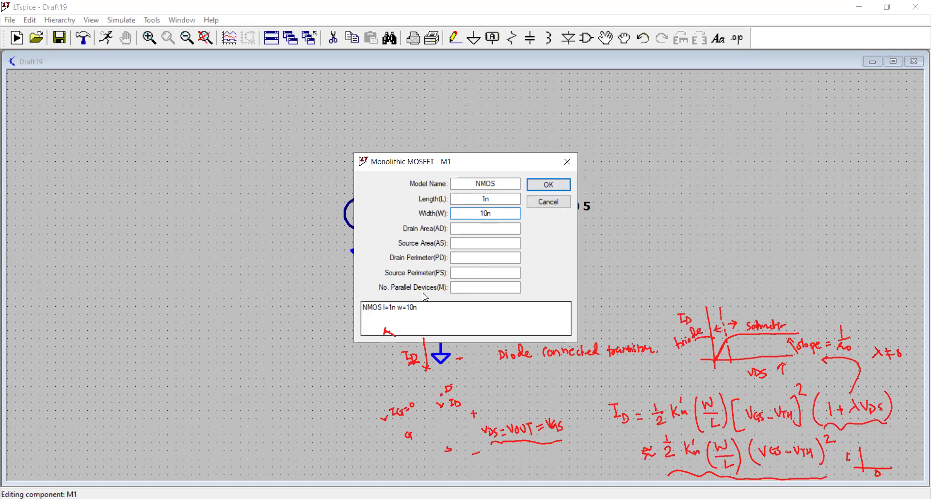
pyautogui.click(426, 305)
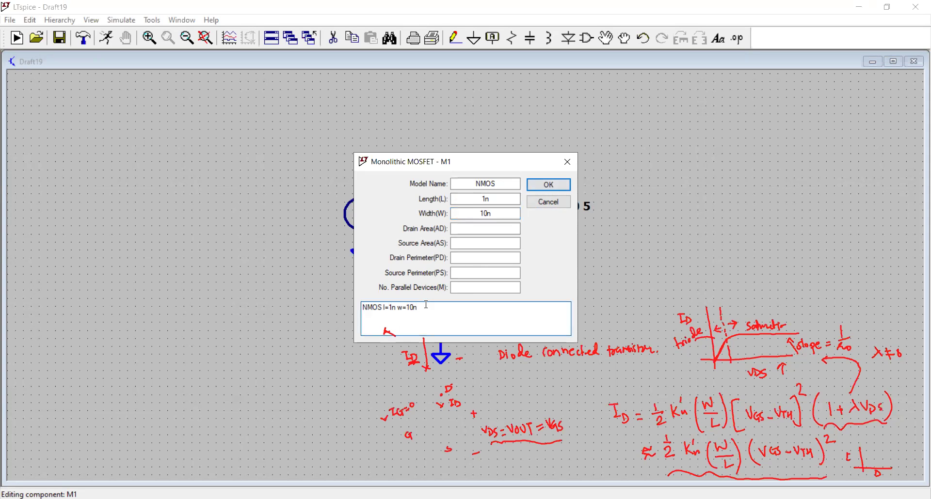
pyautogui.click(548, 185)
pyautogui.click(106, 38)
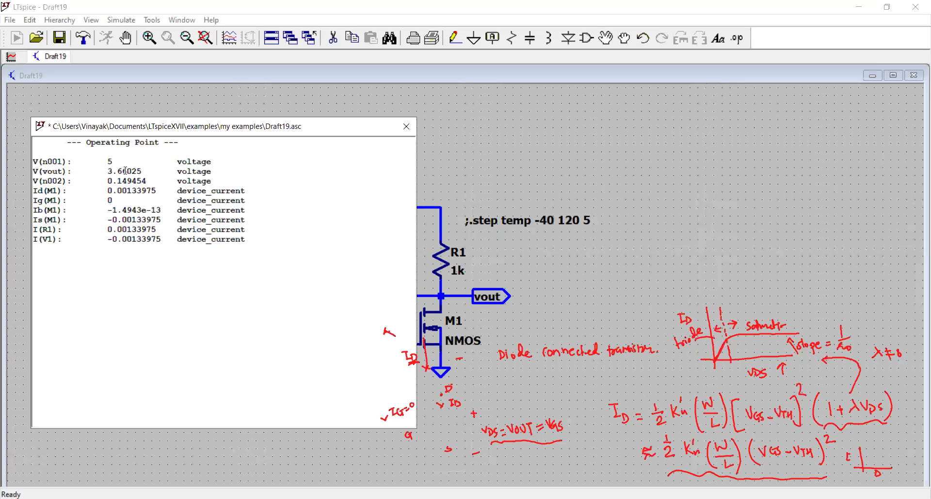
# Step: Review V(vout) 3.66025 V and Id(M1) 0.00133975 A, then close the results window
pyautogui.click(124, 172)
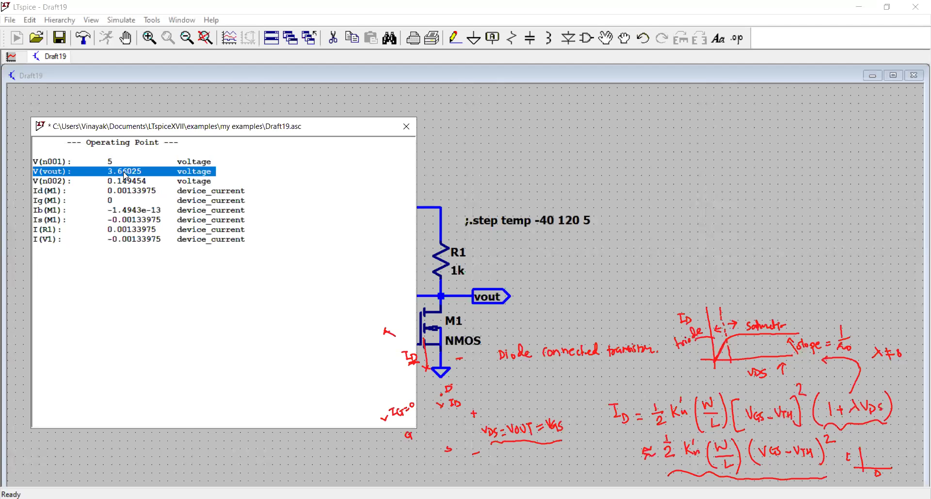
pyautogui.doubleClick(134, 195)
pyautogui.click(133, 192)
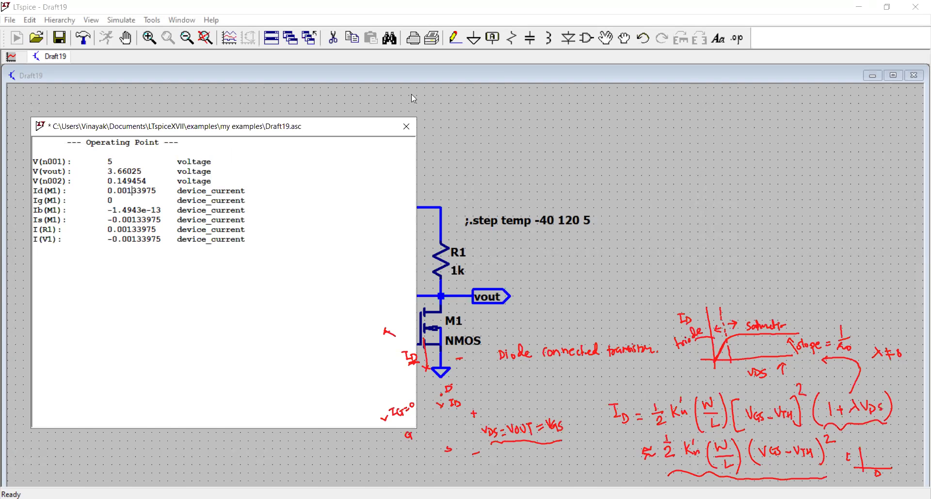
pyautogui.click(406, 128)
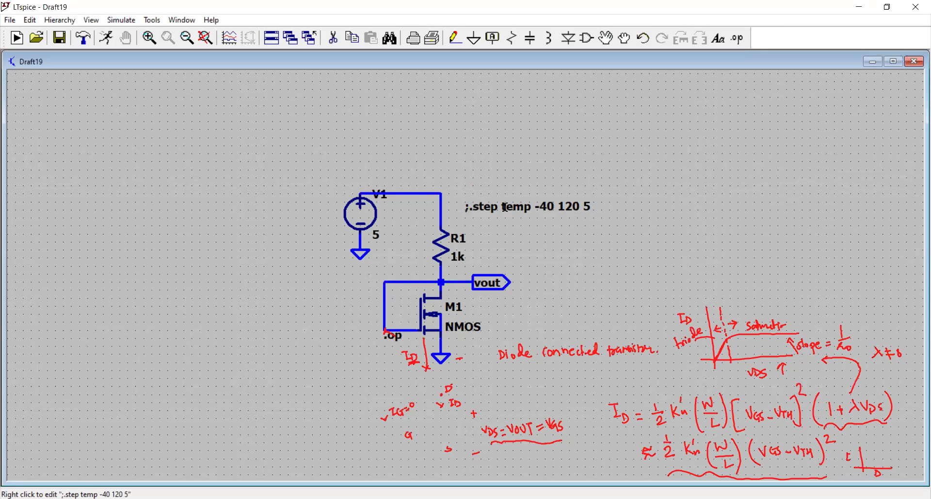
# Step: Reactivate .step temp -40 120 5, rerun, and plot V(vout) rising from about 3.39 V to 3.92 V
pyautogui.rightClick(505, 207)
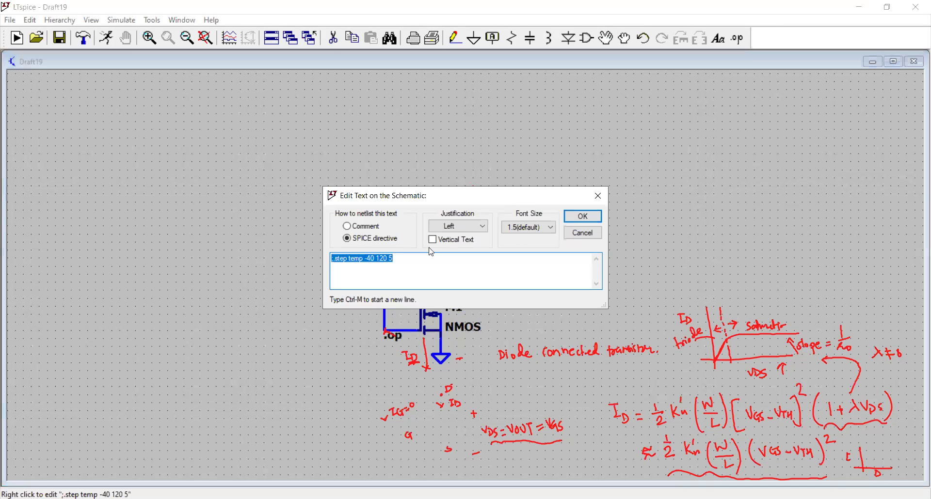
pyautogui.click(337, 262)
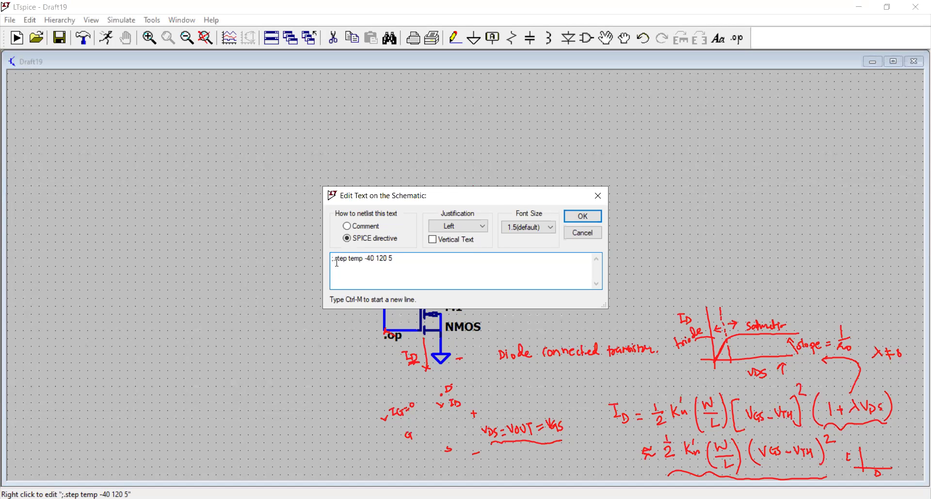
pyautogui.press('BackSpace')
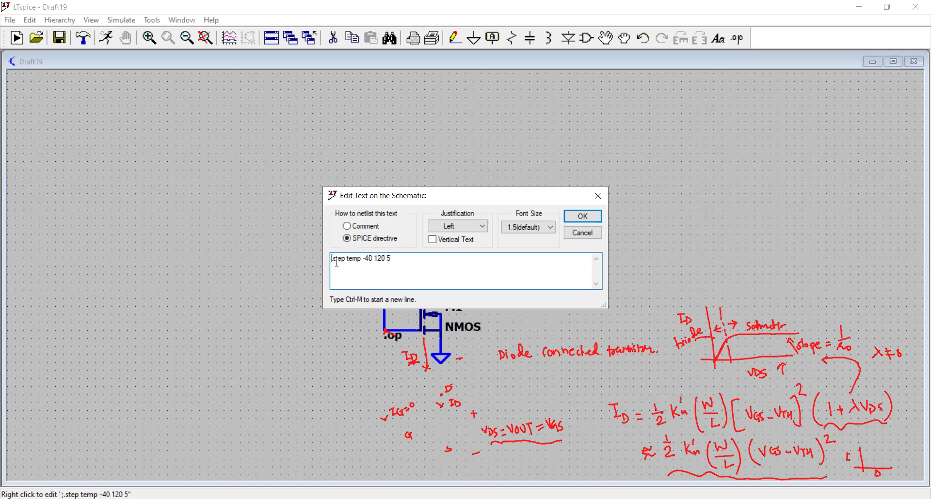
pyautogui.click(583, 217)
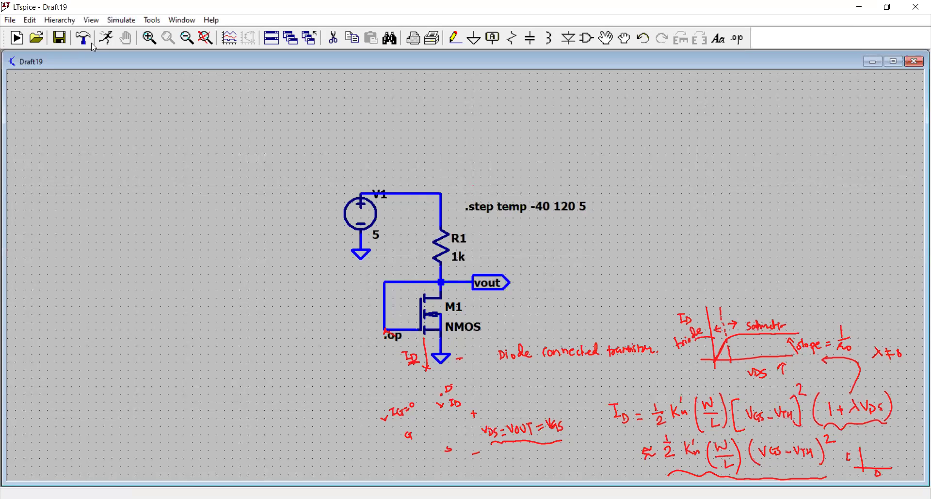
pyautogui.click(106, 38)
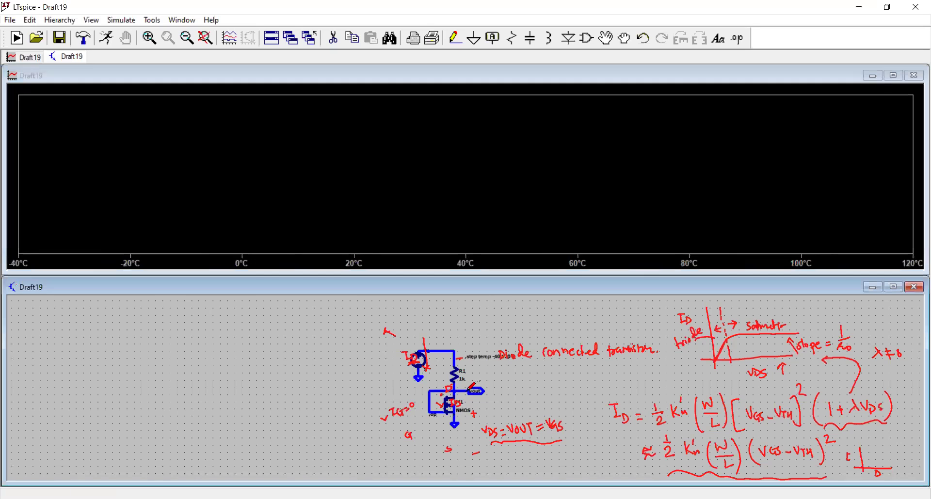
pyautogui.click(470, 388)
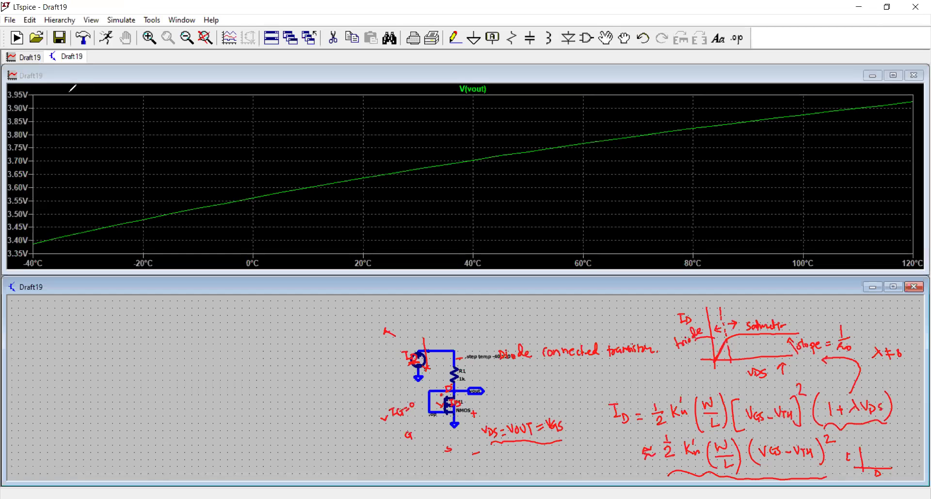
pyautogui.moveTo(67, 91); pyautogui.dragTo(536, 171)
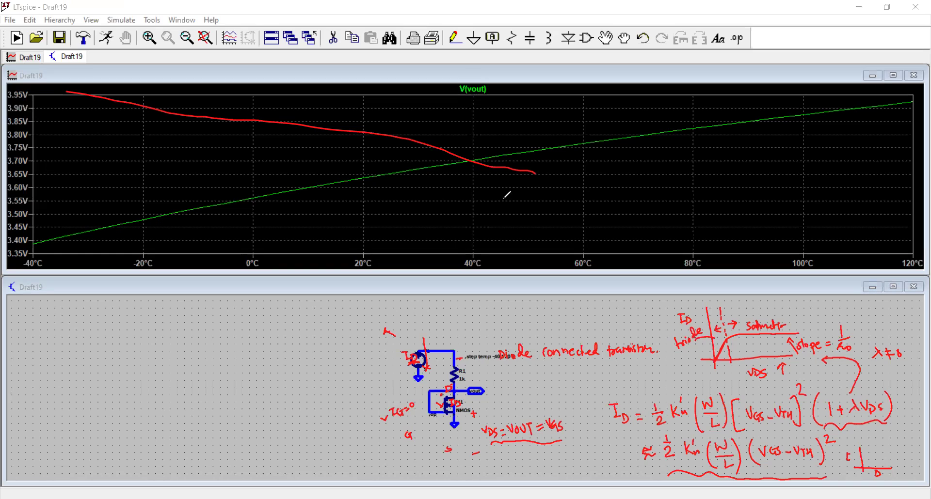
pyautogui.press('e')
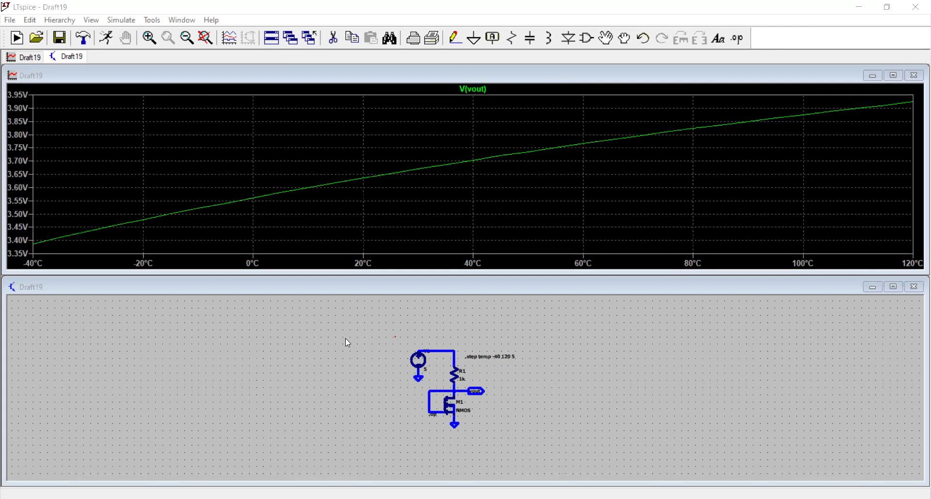
pyautogui.press('F3')
# Step: Fit the circuit in view and clear M1's length and width fields
pyautogui.rightClick(346, 344)
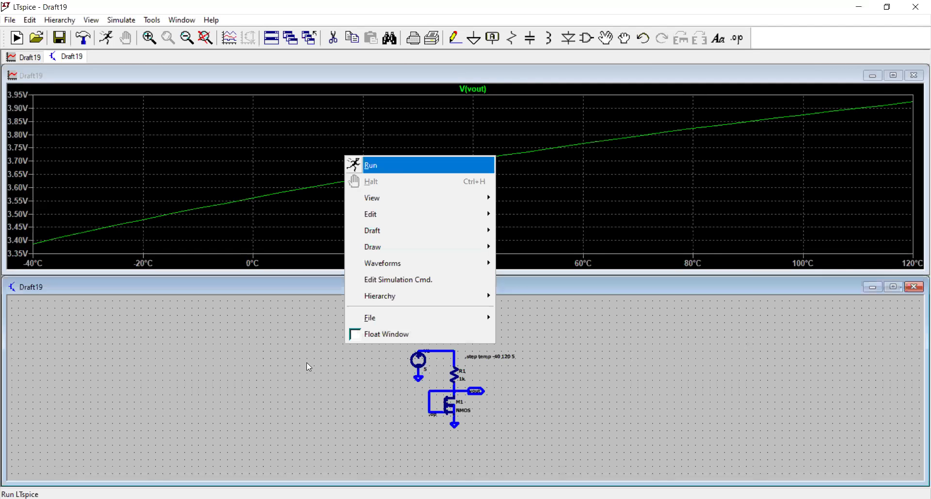
pyautogui.press('Escape')
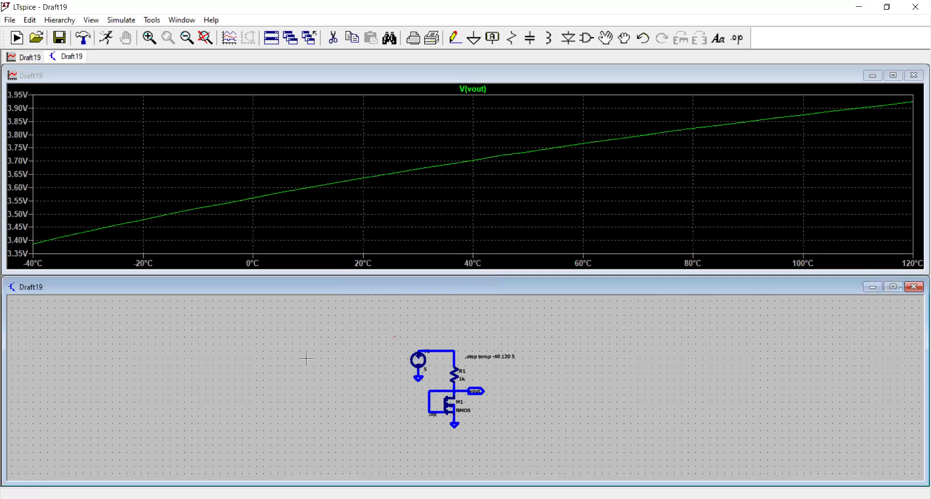
pyautogui.press('space')
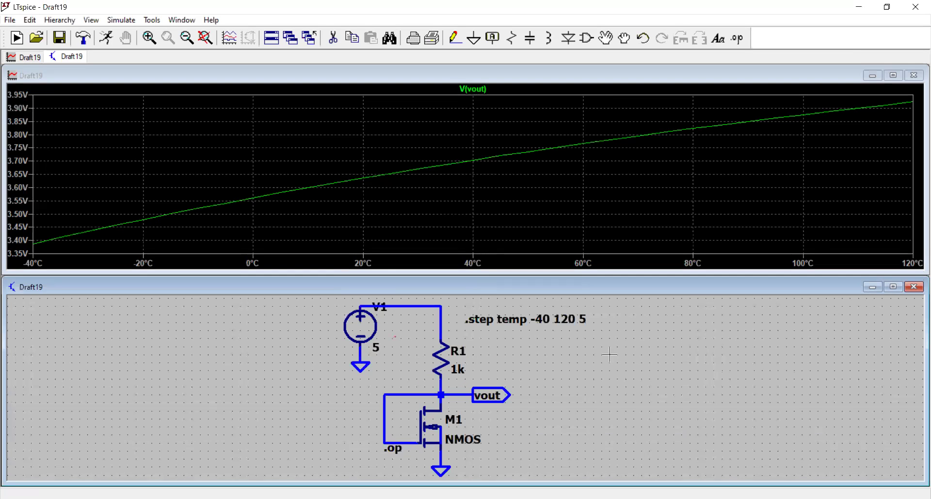
pyautogui.rightClick(434, 428)
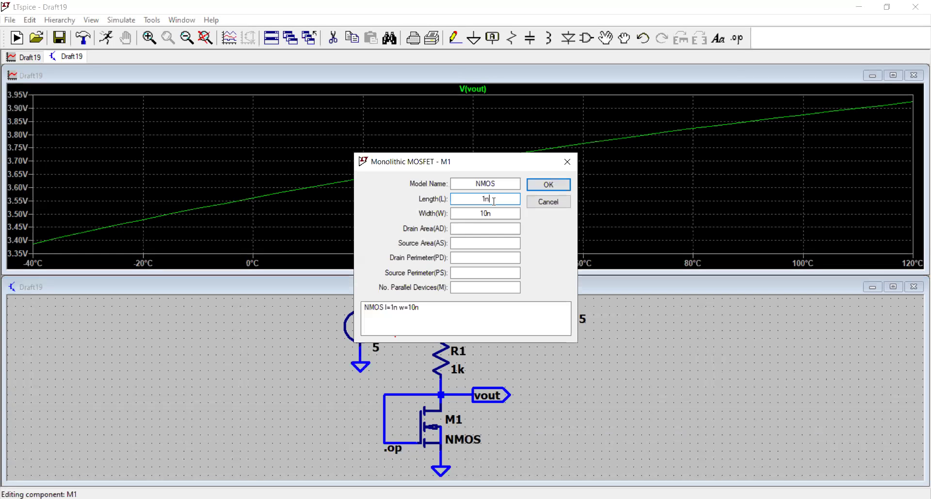
pyautogui.press('BackSpace')
pyautogui.press('BackSpace')
pyautogui.click(493, 213)
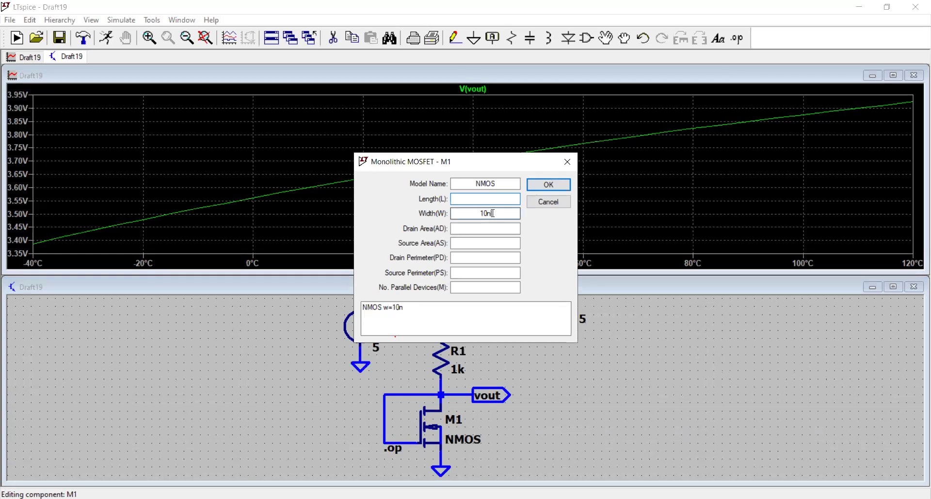
pyautogui.press('BackSpace')
pyautogui.press('BackSpace')
pyautogui.press('BackSpace')
pyautogui.click(542, 186)
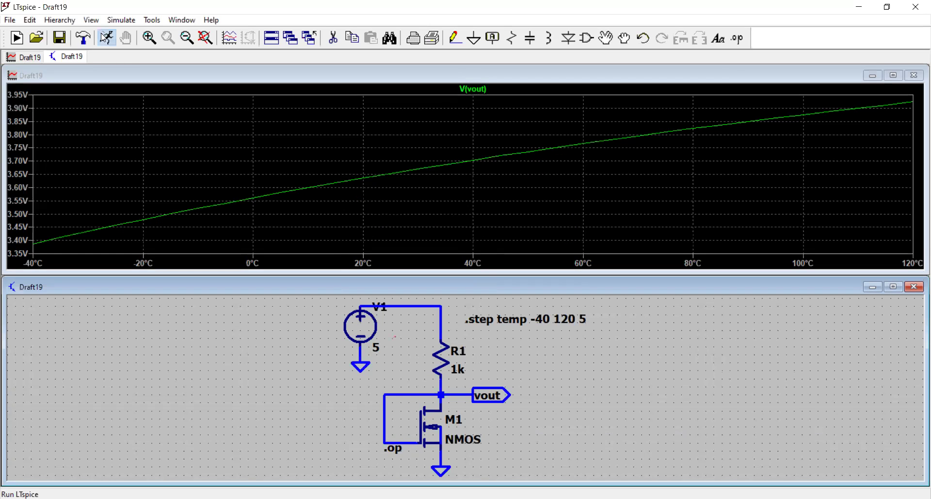
# Step: Rerun the sweep with default-size M1, giving V(vout) from 4.69 V at -40°C to 4.84 V at 120°C
pyautogui.click(106, 38)
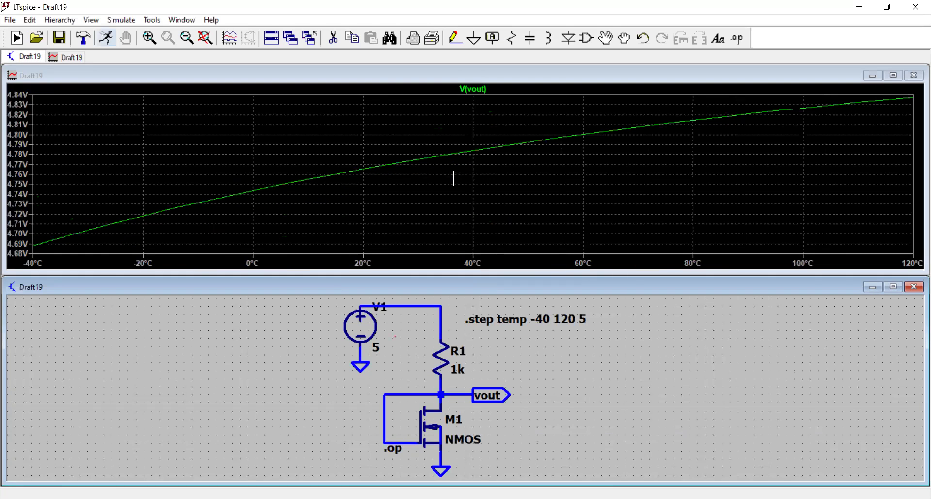